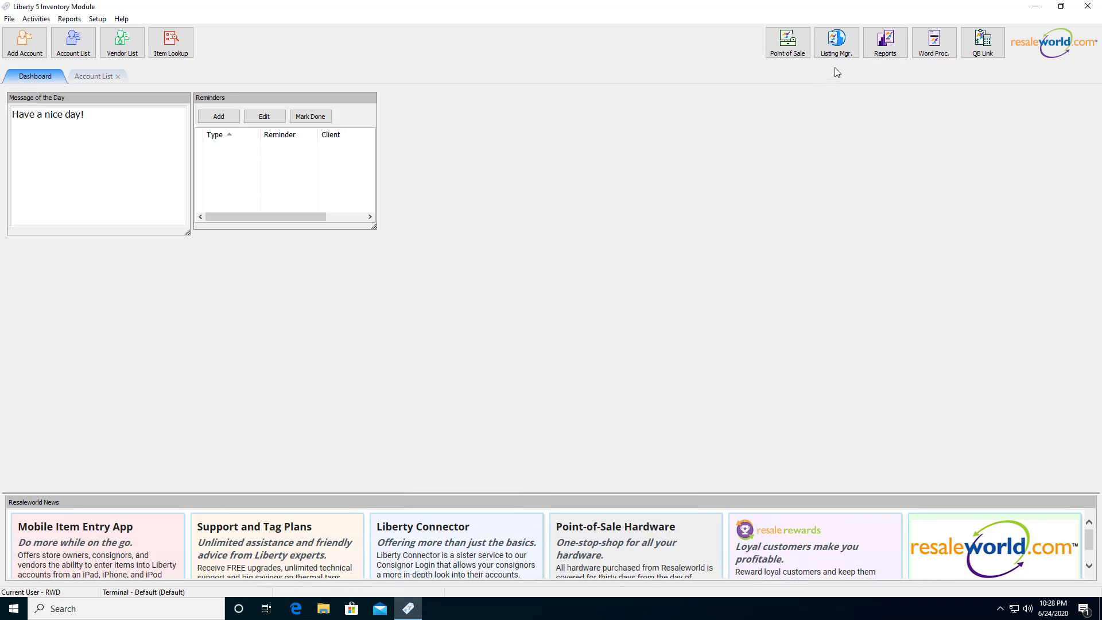
Launch Liberty Listing Manager from the Liberty 5 Inventory Module toolbar
left_click(841, 46)
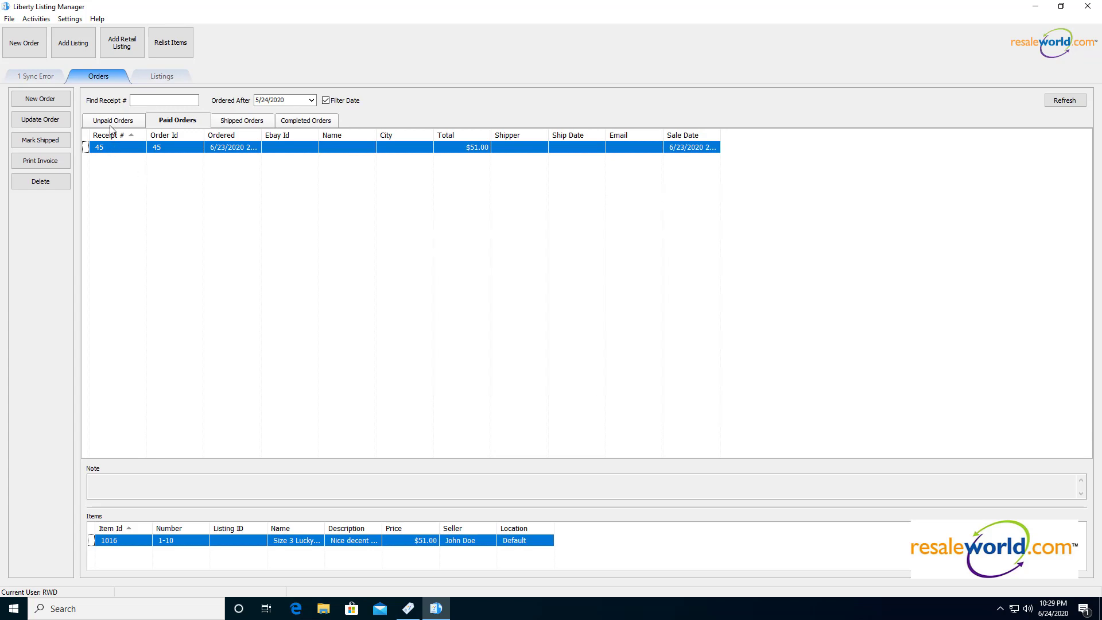
Open Settings > Options and confirm the user login to reach Maintain Options
left_click(68, 20)
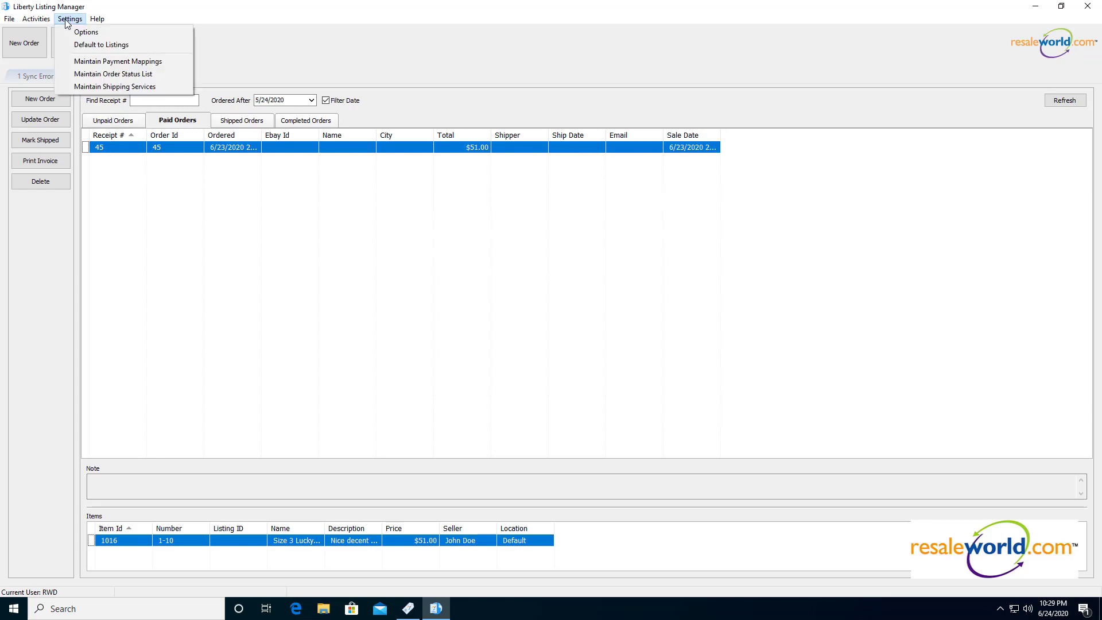
left_click(128, 35)
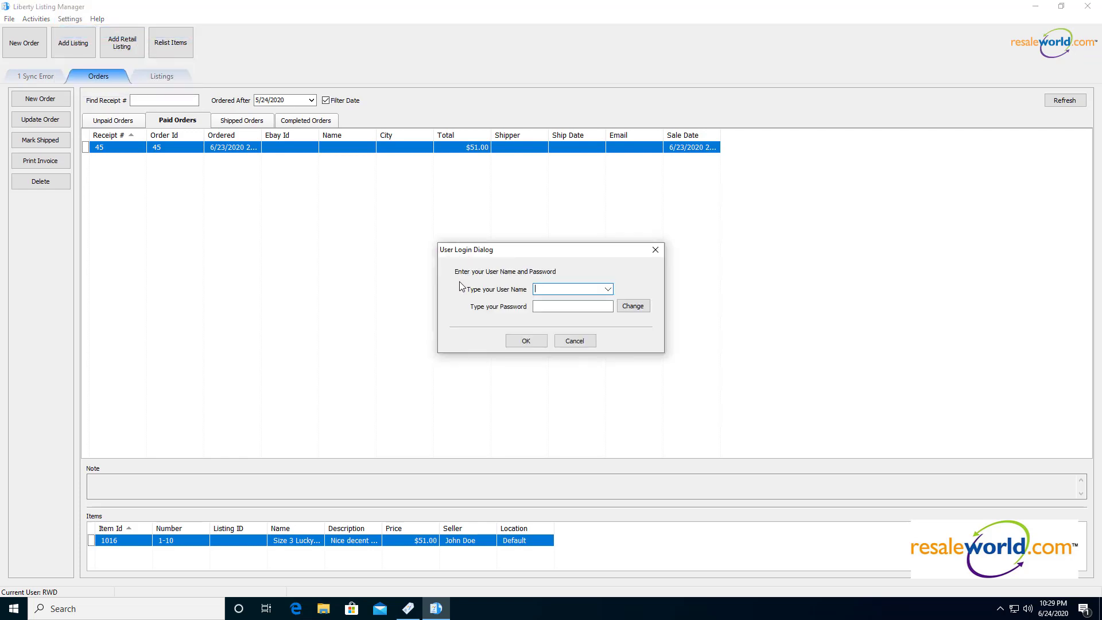
left_click(527, 341)
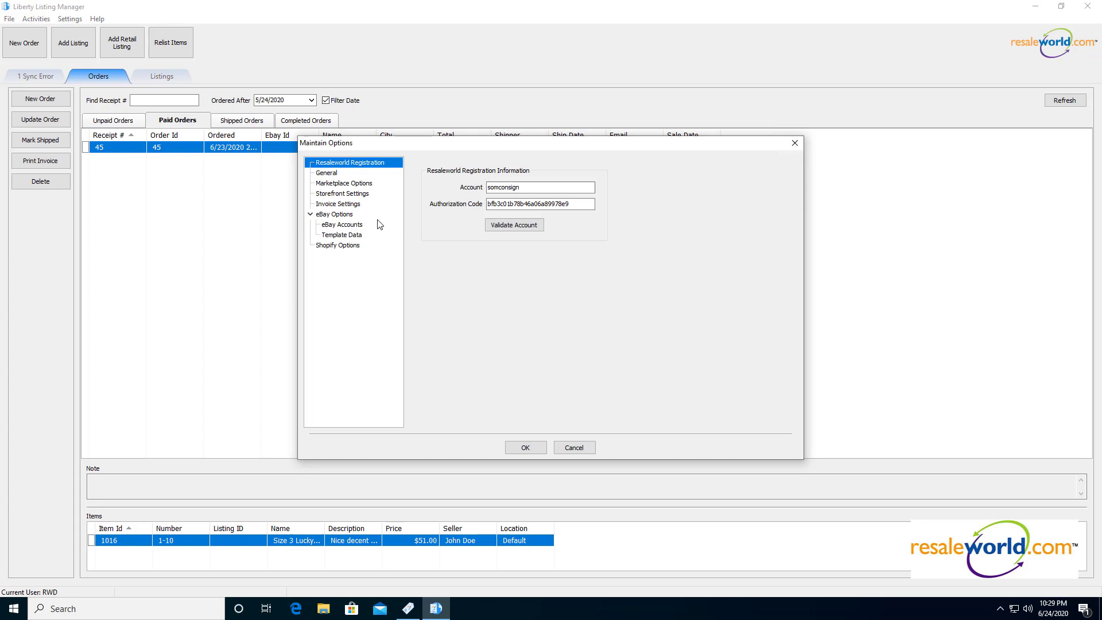
Review the eBay Options defaults (duration 7, starting price $0.00) and keep US as the eBay site
left_click(346, 216)
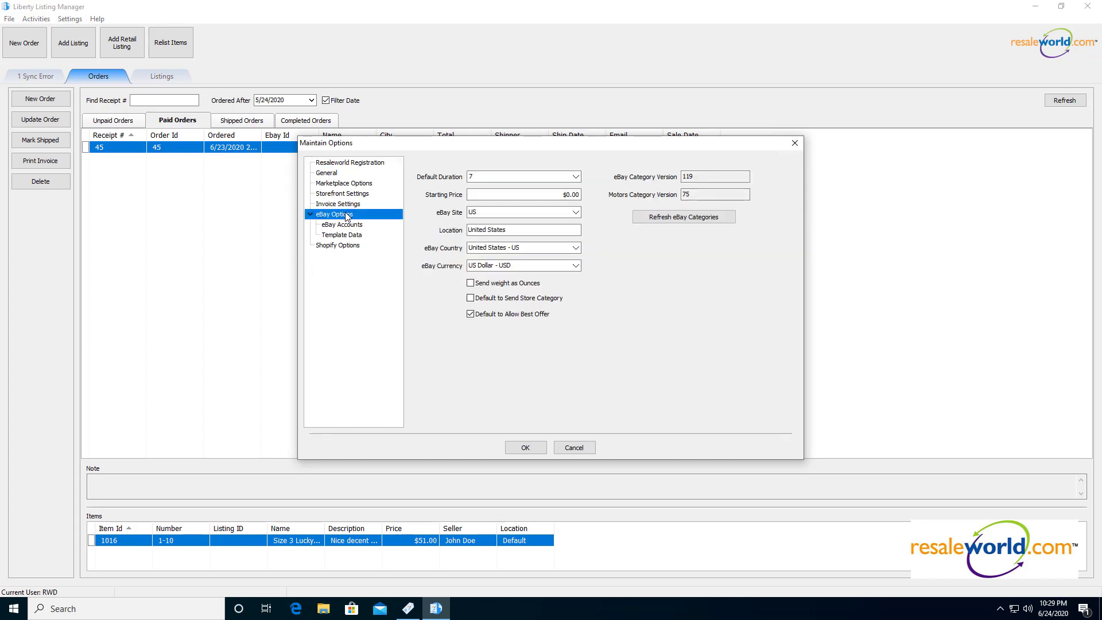
left_click(512, 177)
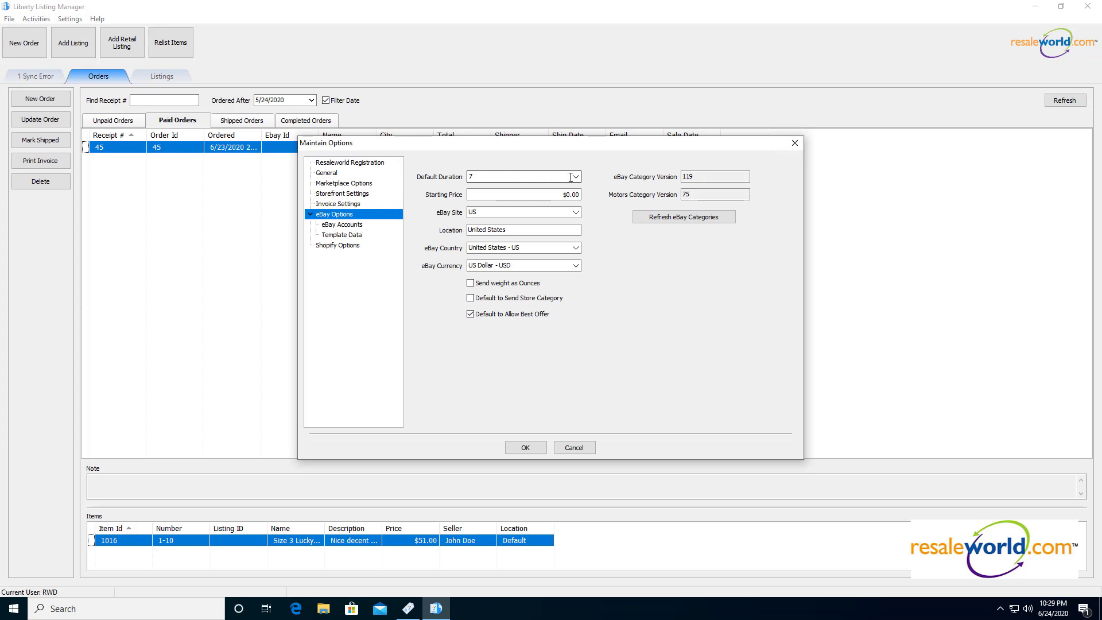
left_click(530, 194)
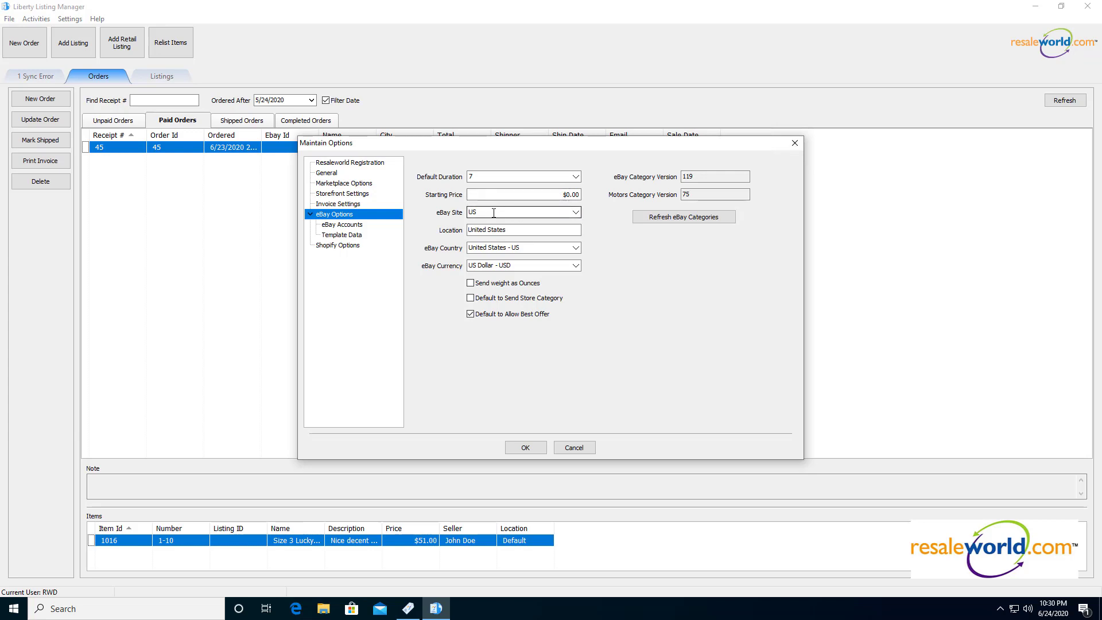
left_click(575, 213)
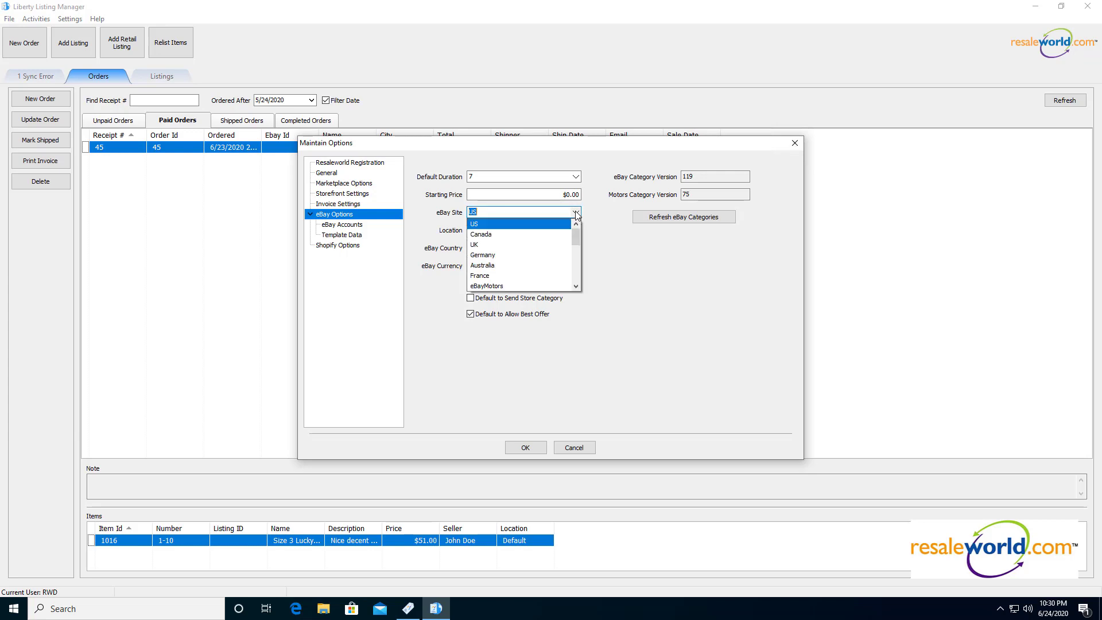
left_click(575, 213)
left_click(523, 213)
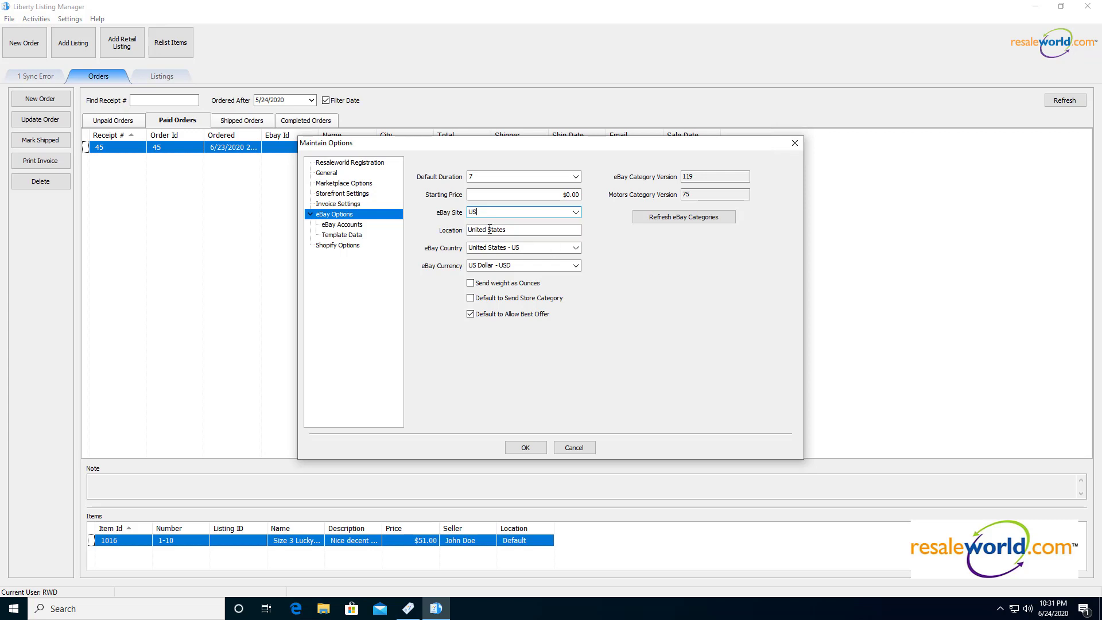
Under eBay Accounts, add a new auction account with the seller's eBay username
left_click(352, 228)
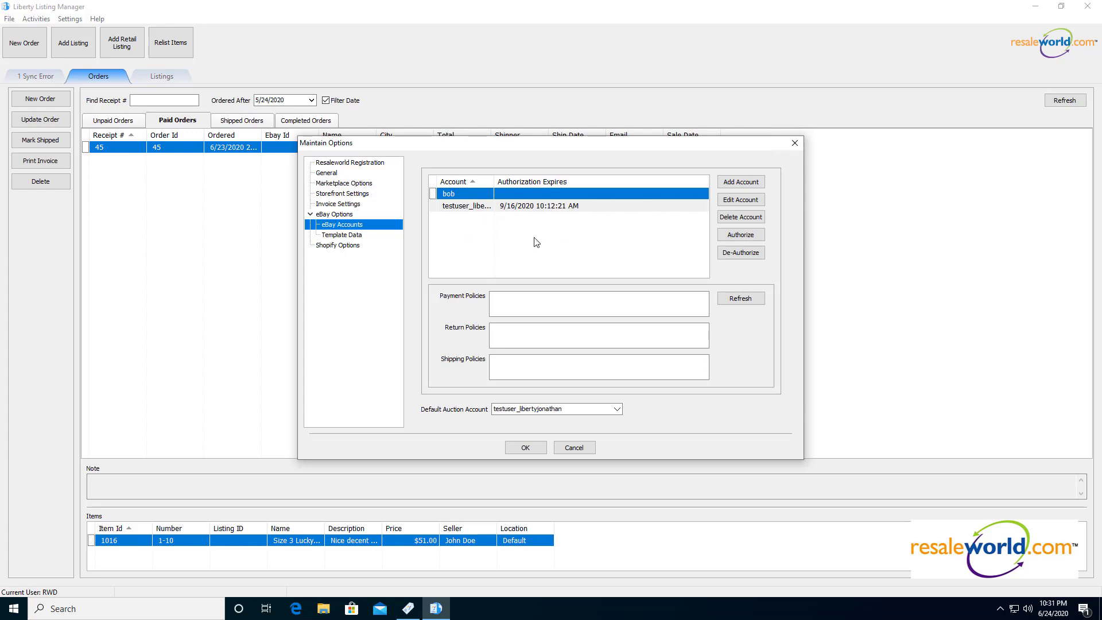
left_click(746, 182)
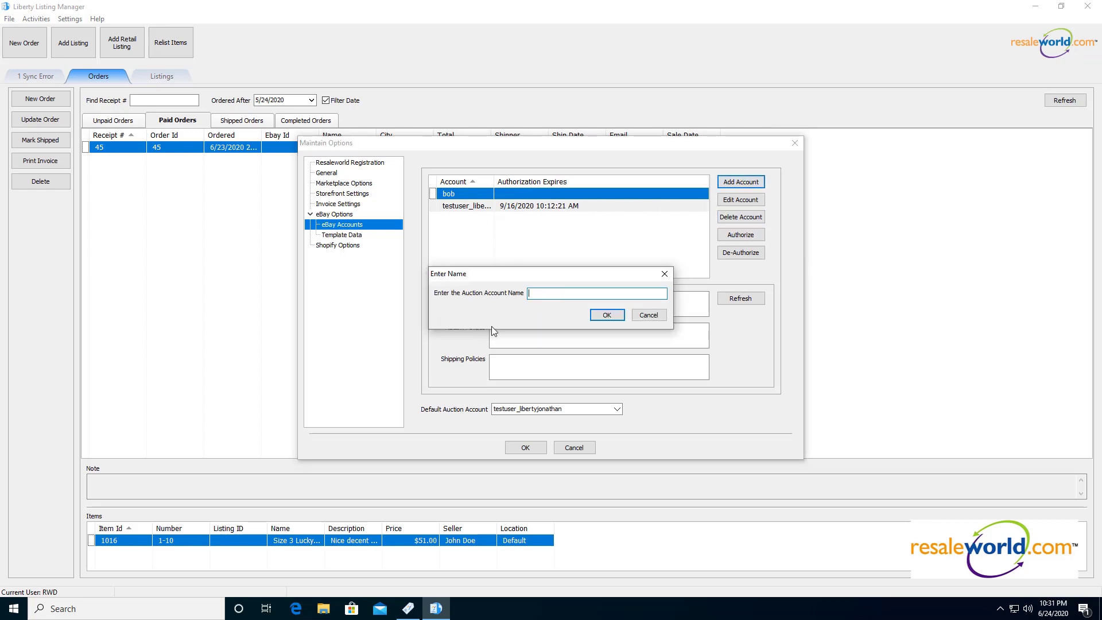
type("ademaguitarist")
left_click(615, 319)
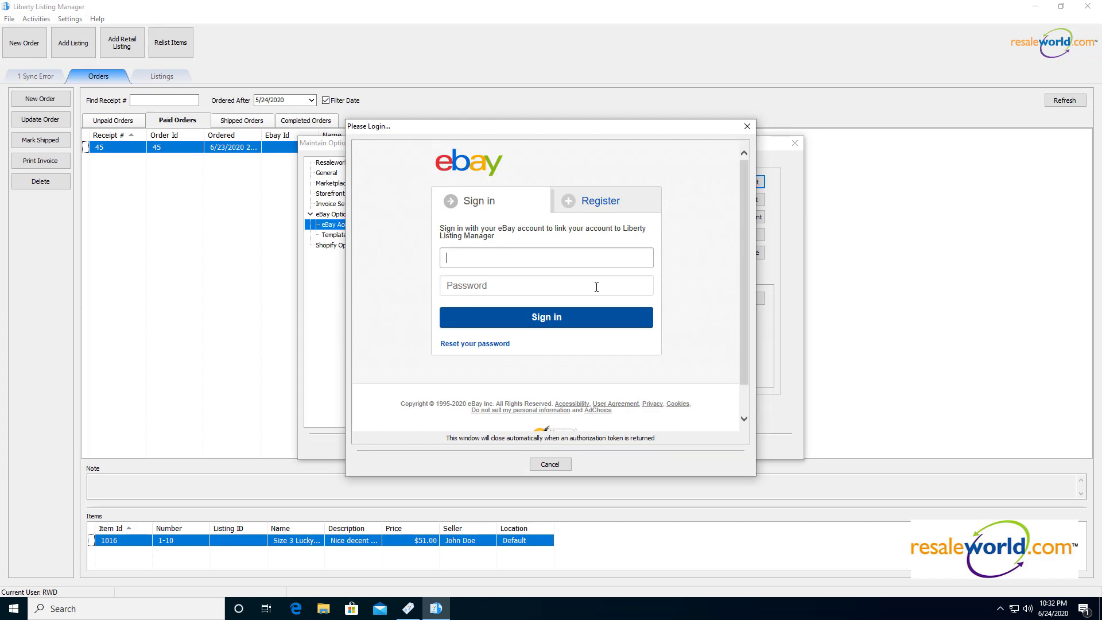
Sign in to eBay with the seller's username and password and grant Liberty access
type("ademaguitarist")
key("Tab")
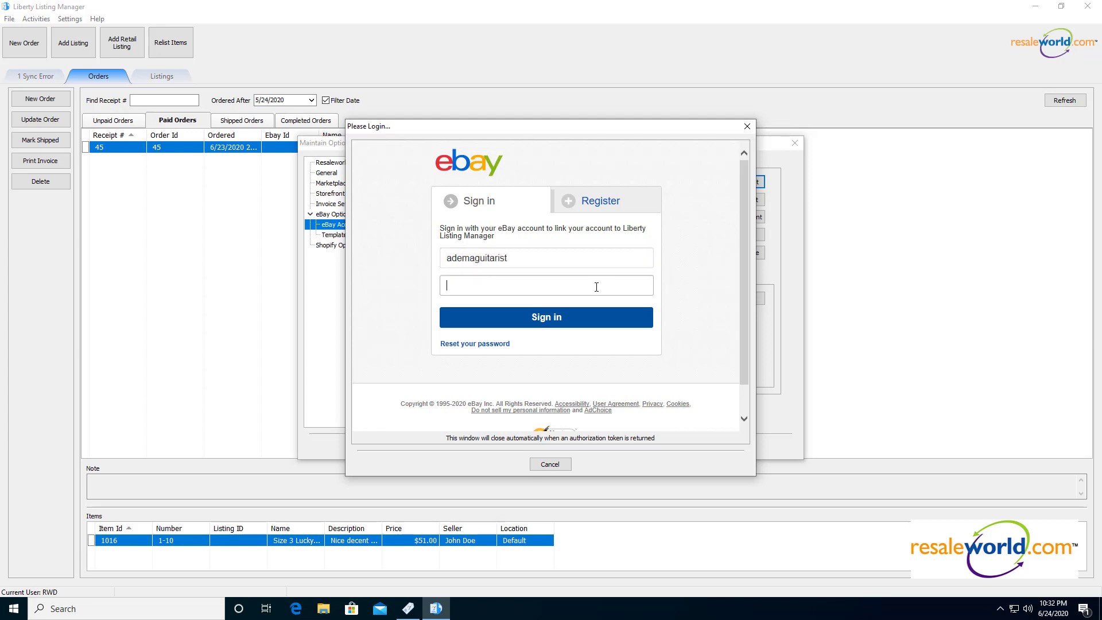
type("••••••••••")
left_click(546, 319)
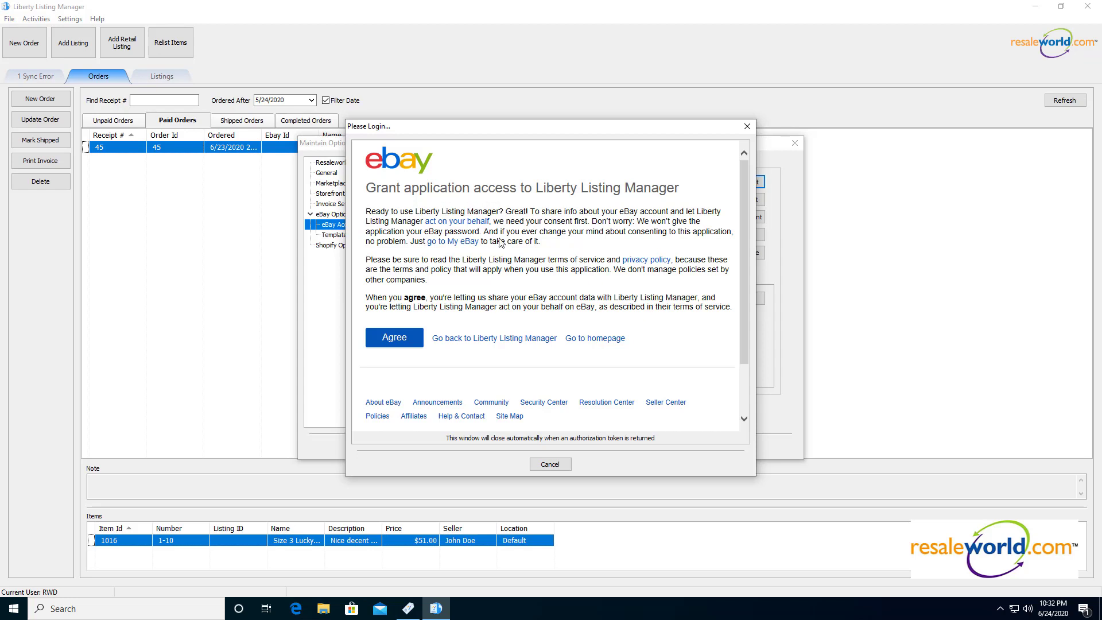
left_click(402, 341)
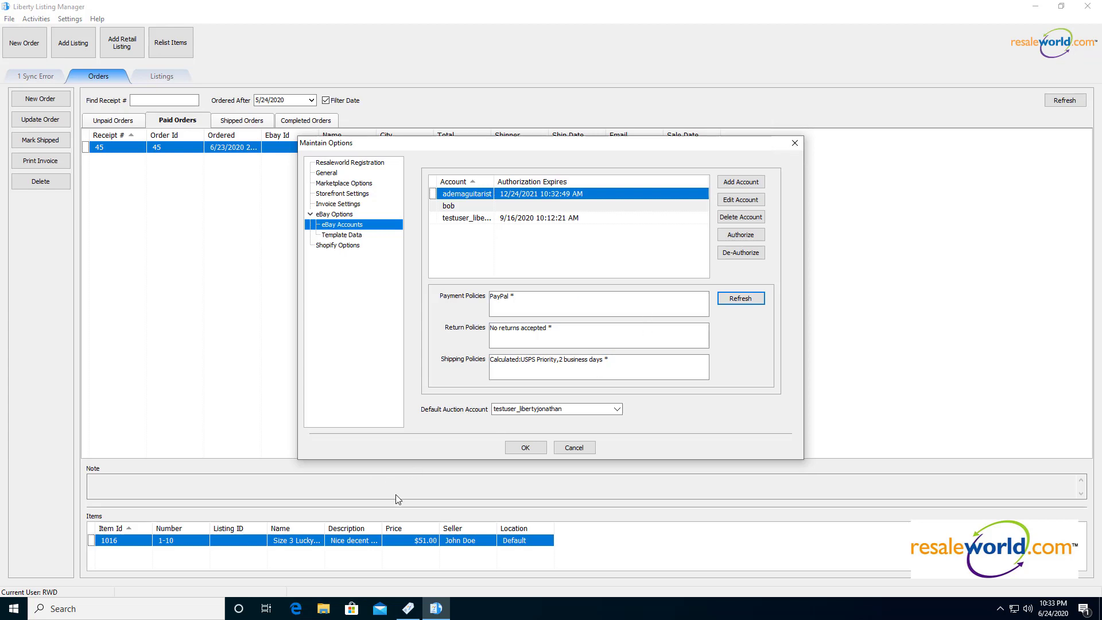
Open Edge, go to google.com and search for 'opt in ebay policies'
left_click(296, 609)
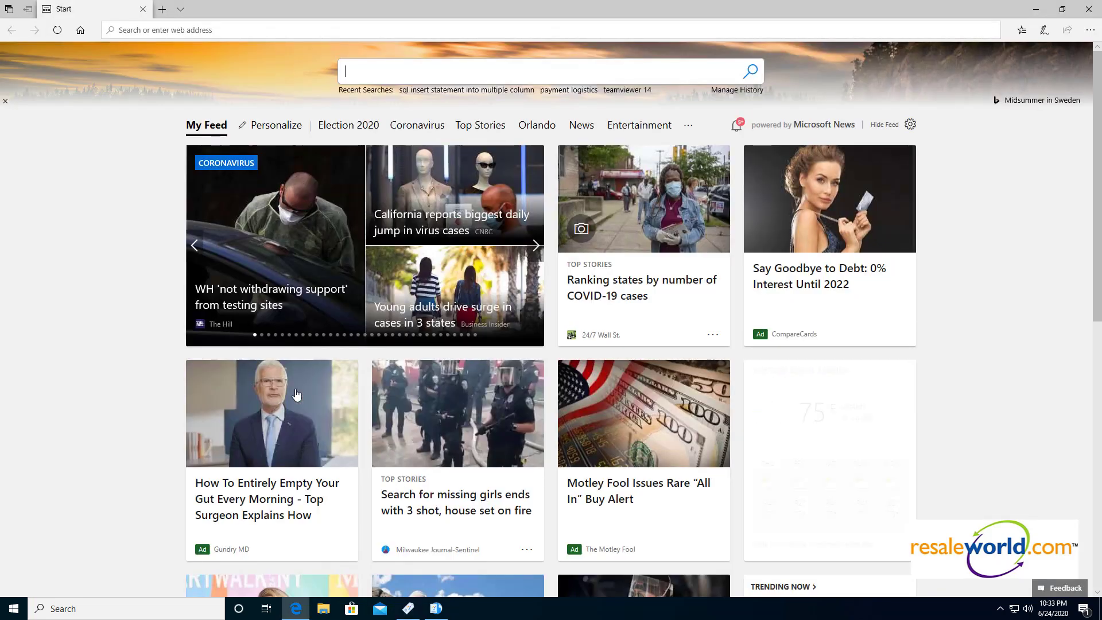
left_click(232, 30)
type("googl")
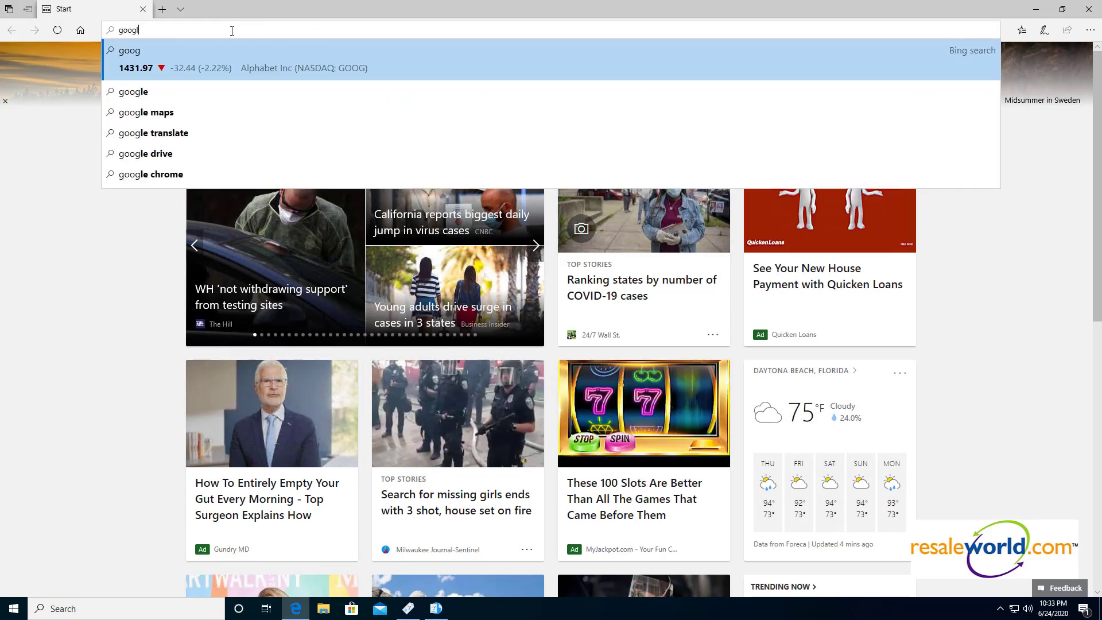
type("e.com")
key("Return")
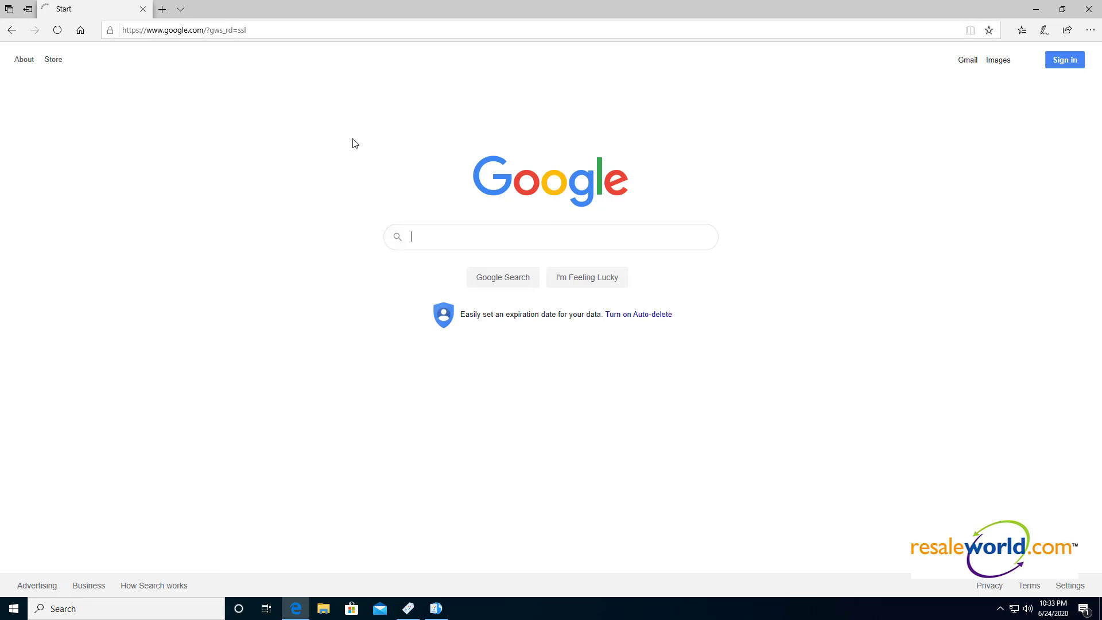
left_click(433, 235)
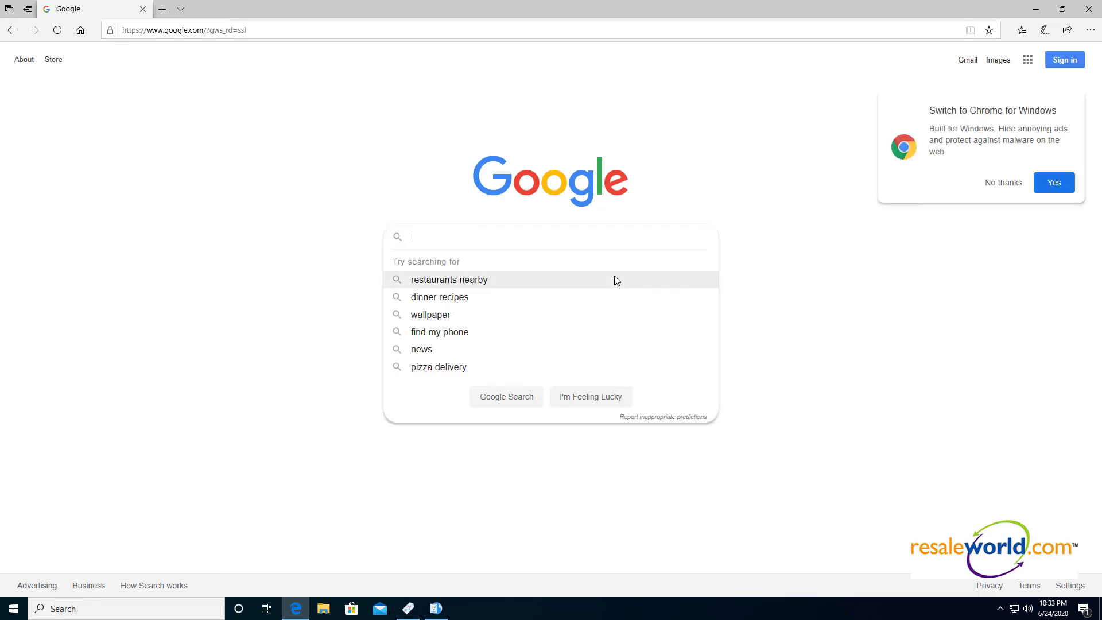
type("opt ")
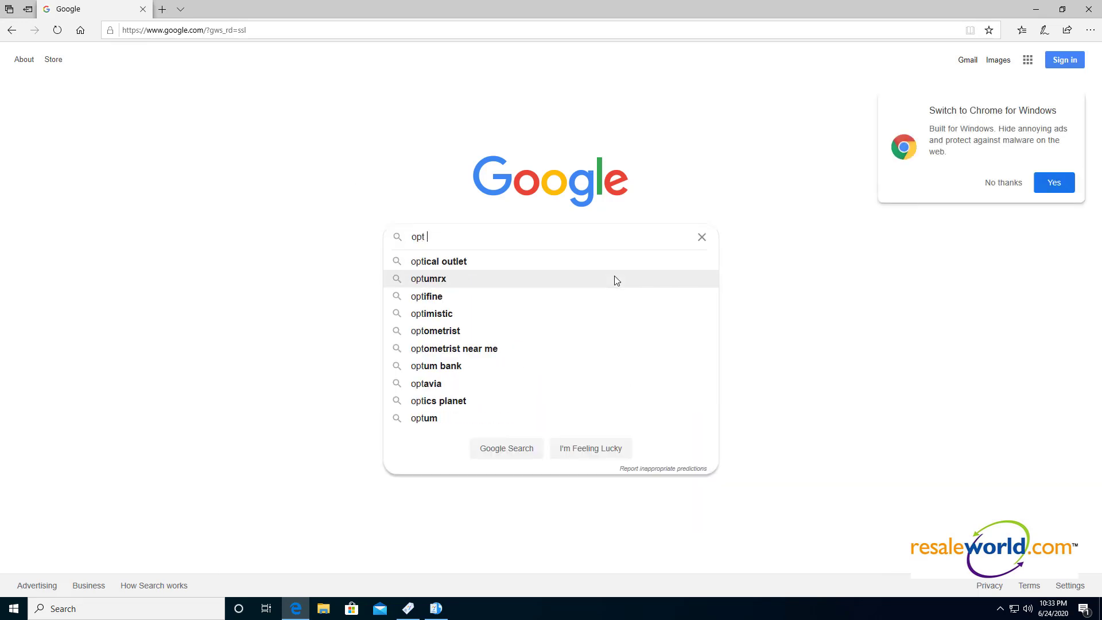
type("in ebay policies")
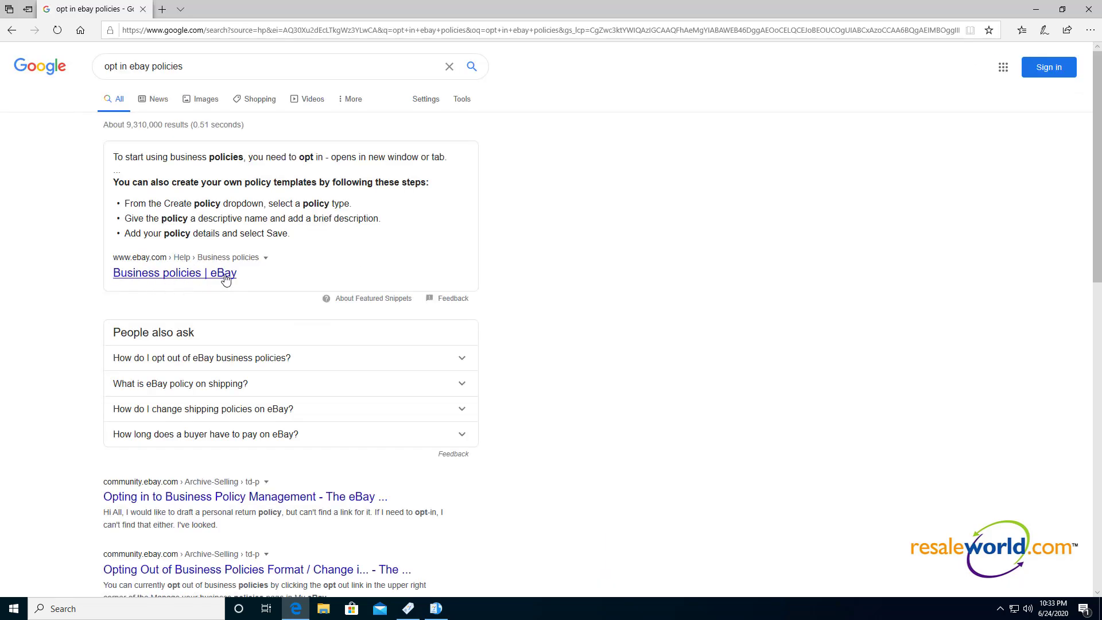
Open the eBay Business policies help page, follow the opt-in link and sign in with the seller's credentials
left_click(186, 278)
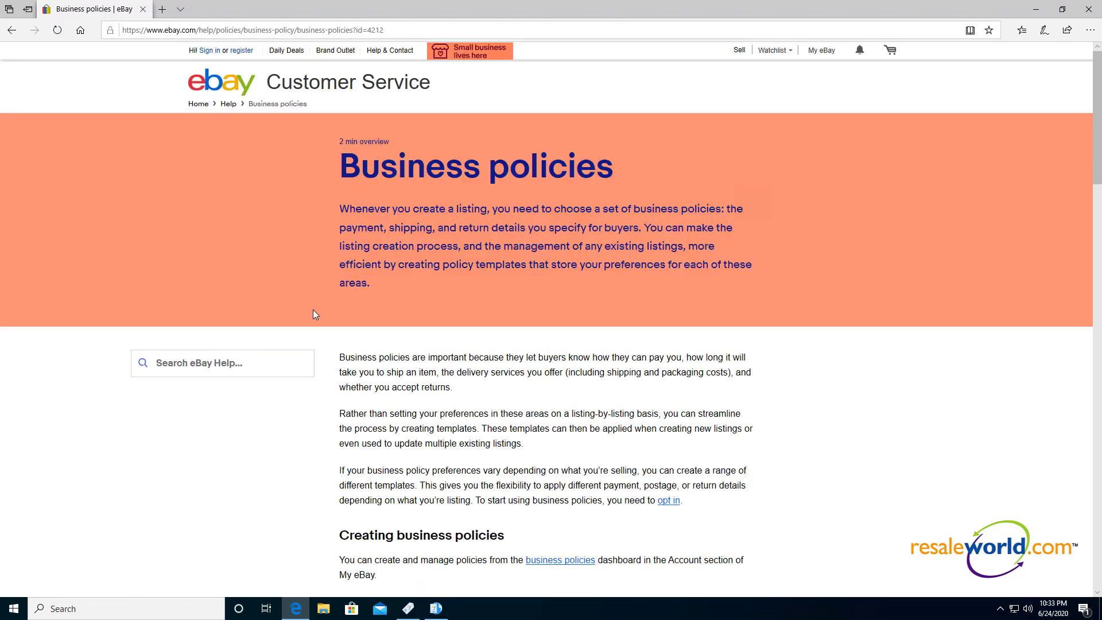
scroll(610, 409, "down", 3)
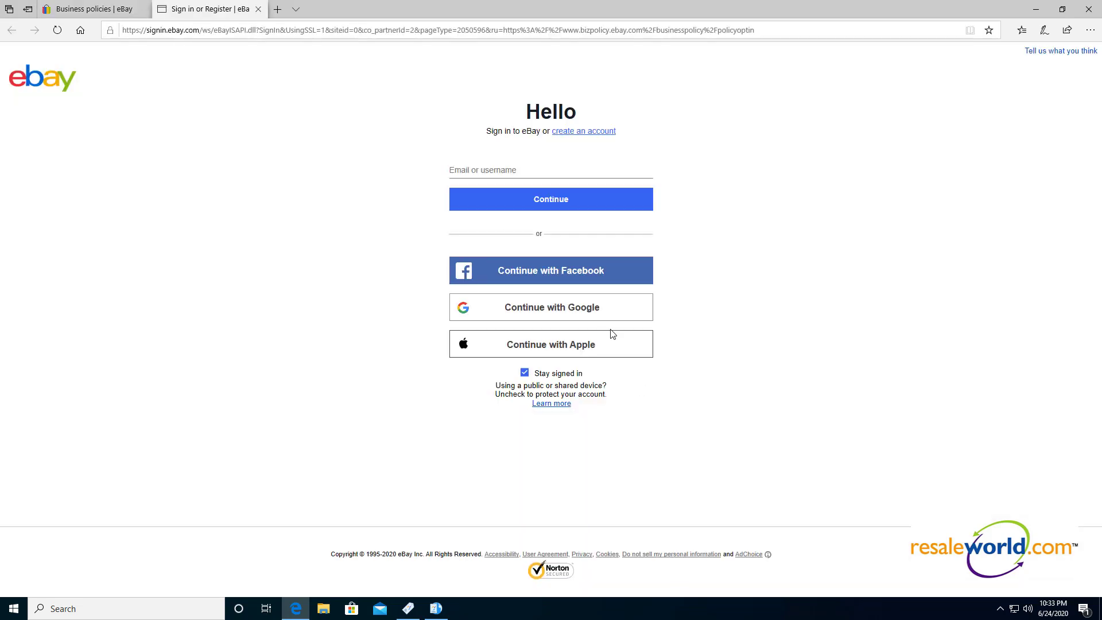
left_click(475, 171)
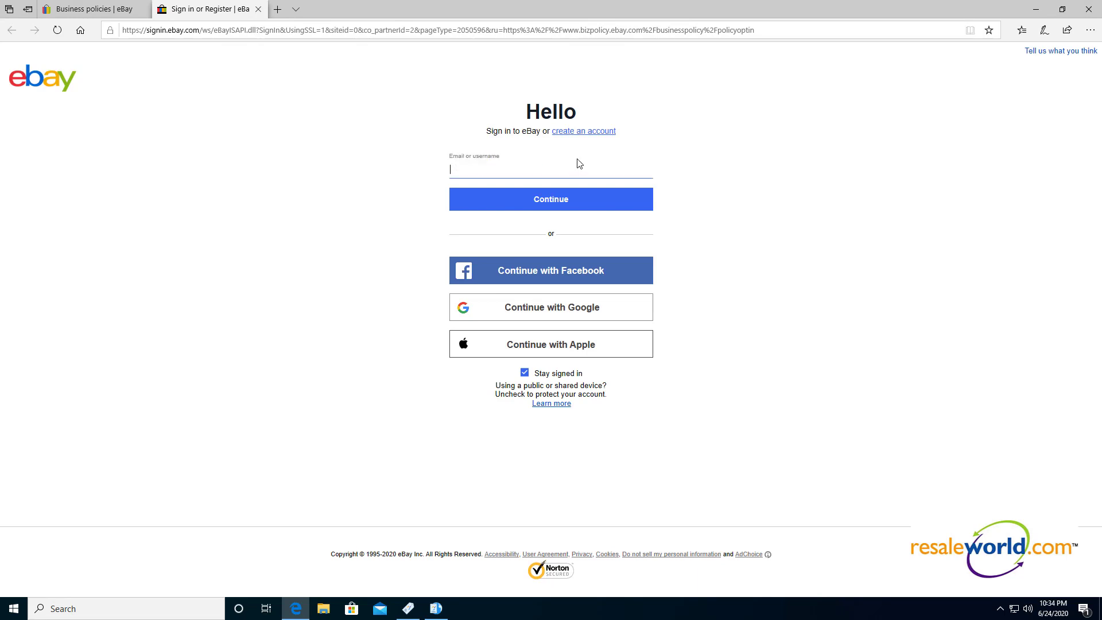
type("ademaguitarist")
left_click(566, 199)
type("•••••••••••")
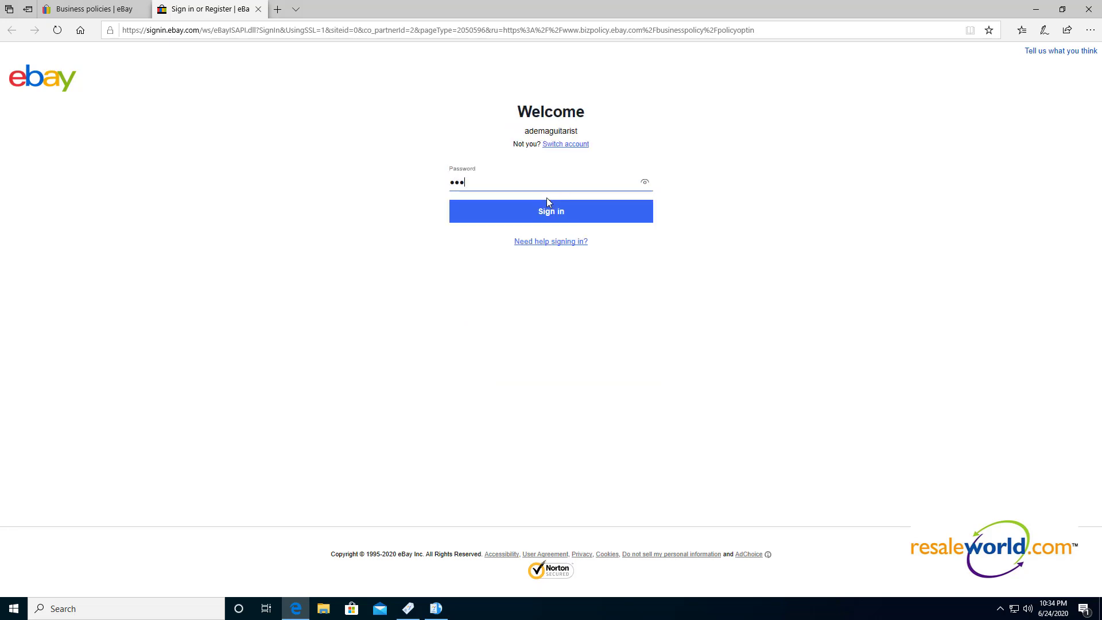
left_click(548, 203)
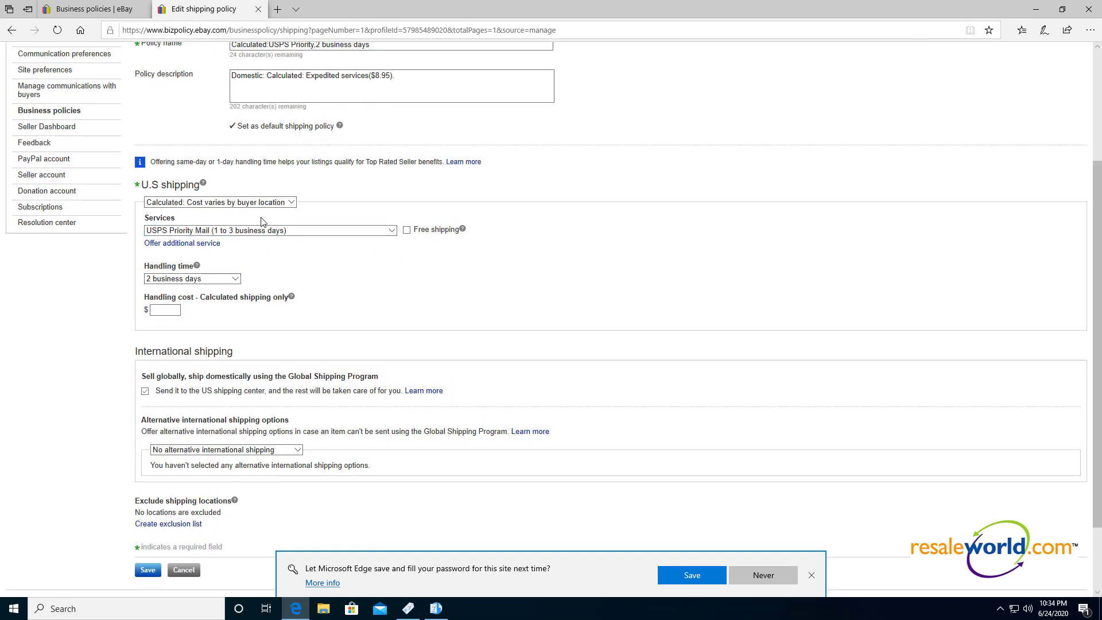
Review the default shipping policy's U.S. cost type, keep it calculated, and cancel without saving
left_click(288, 203)
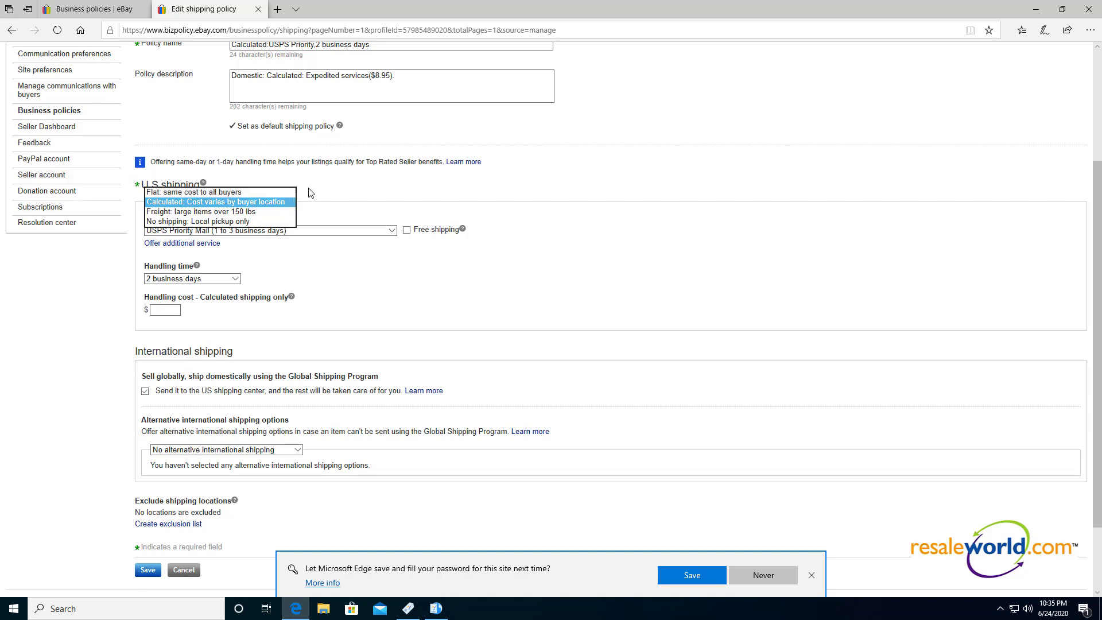
left_click(330, 191)
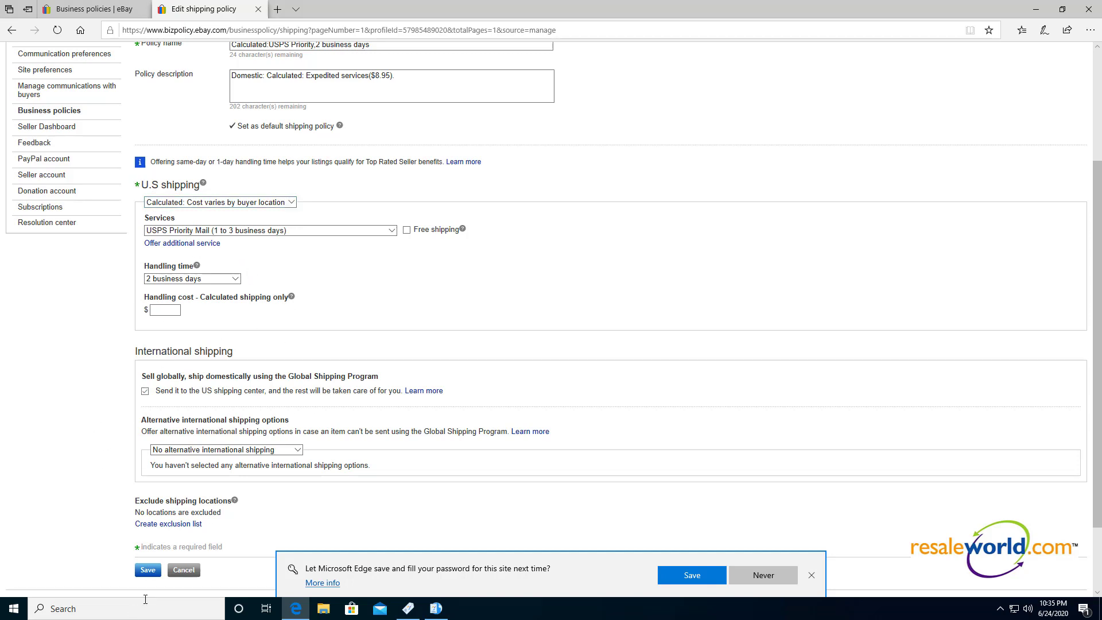
left_click(184, 570)
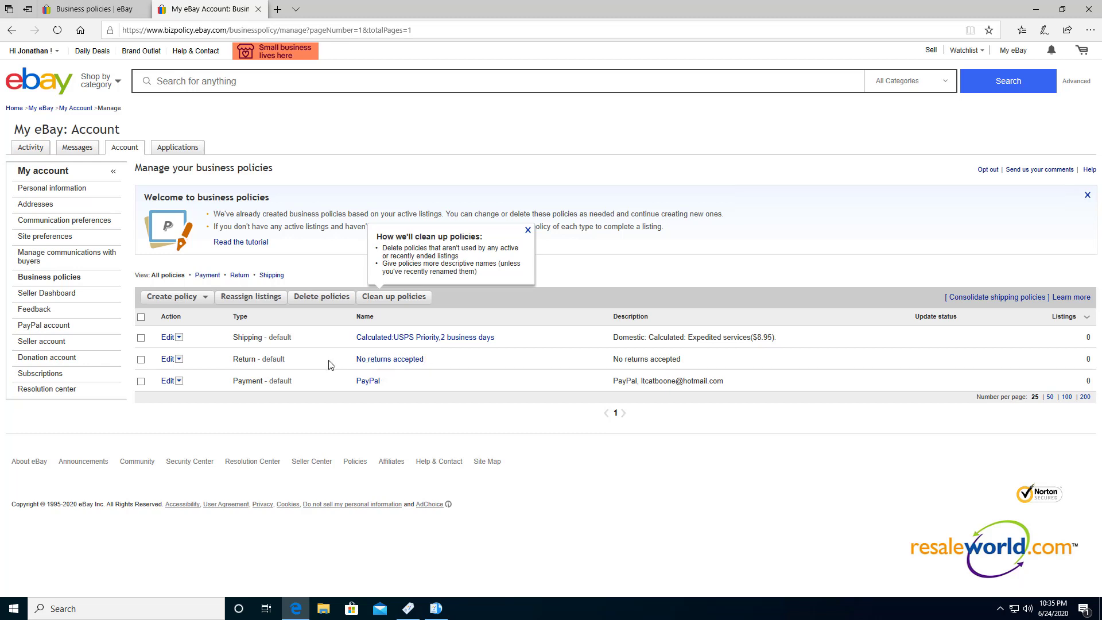
Review the default no-returns and PayPal payment policies, cancelling both unchanged
left_click(167, 364)
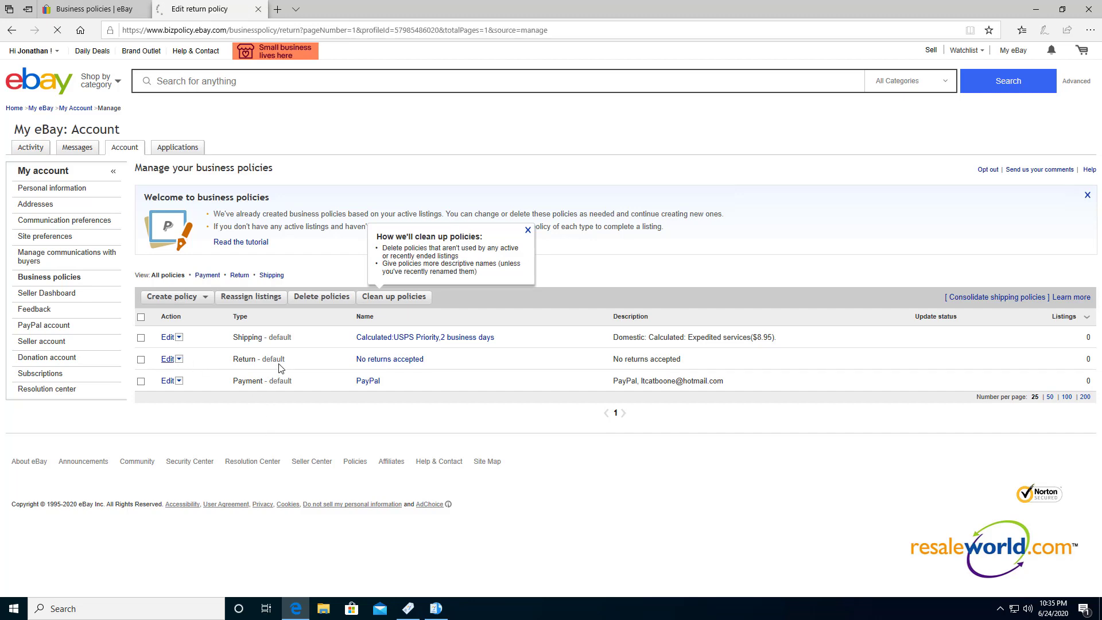
scroll(192, 245, "up", 2)
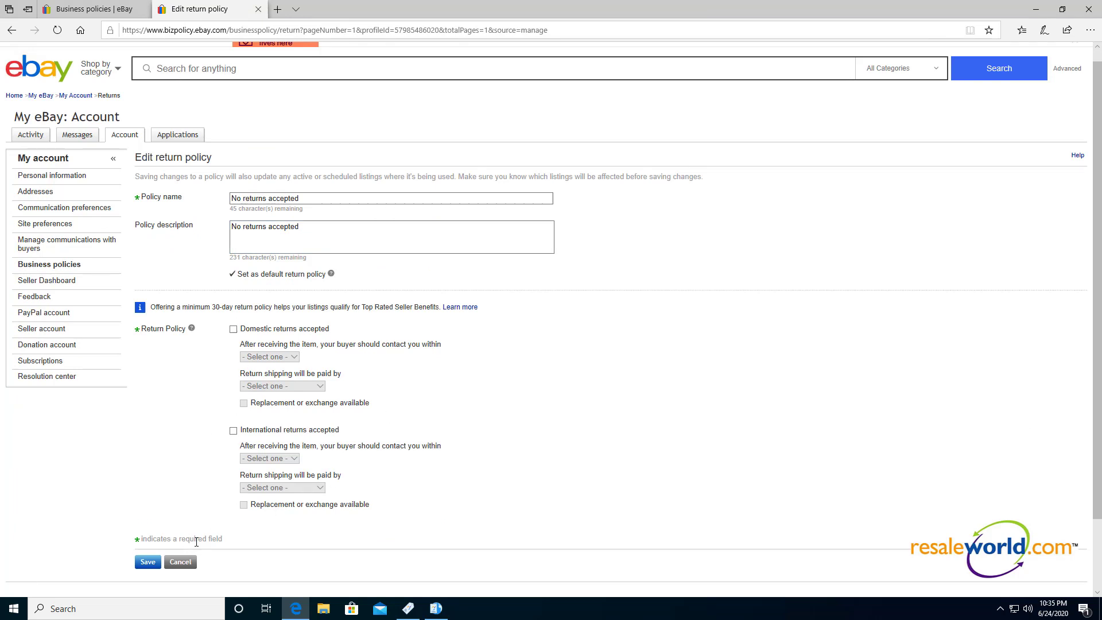
left_click(177, 563)
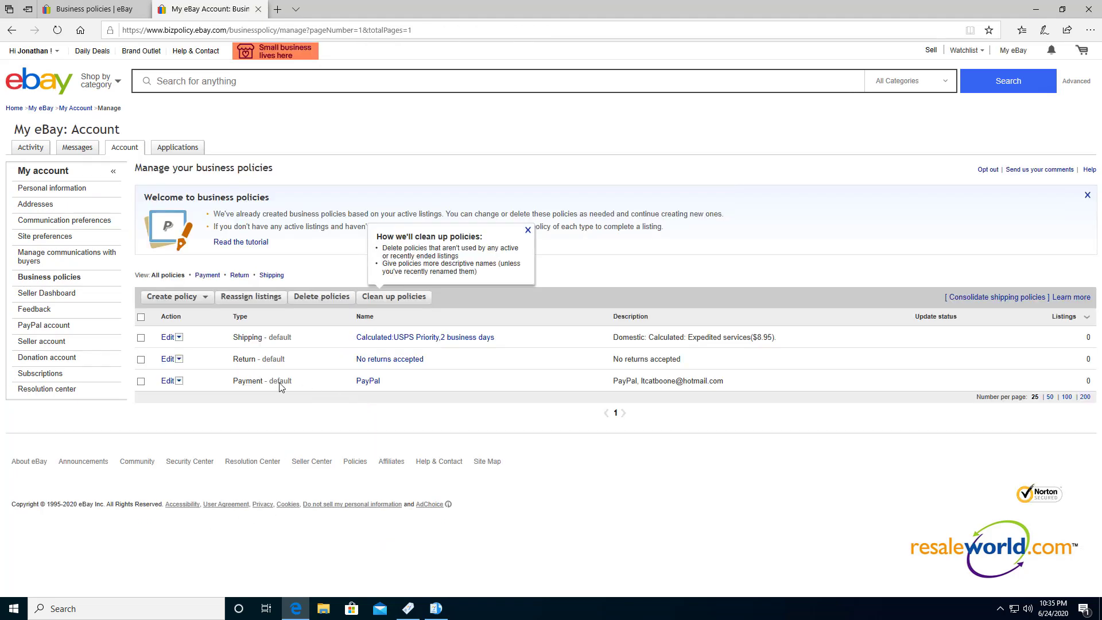
left_click(167, 381)
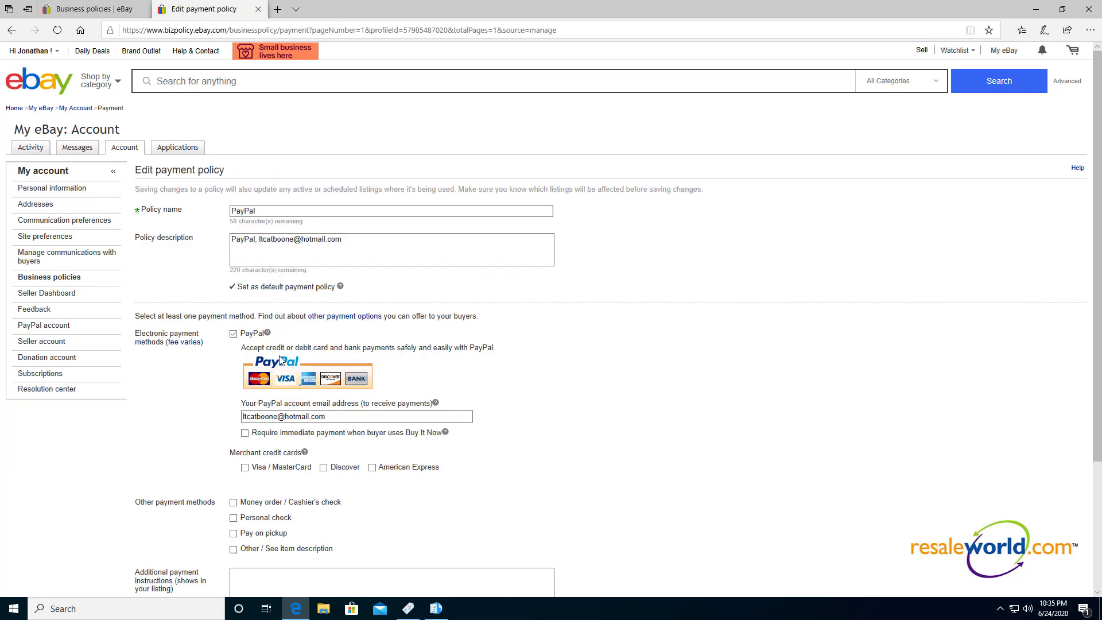
scroll(224, 205, "down", 3)
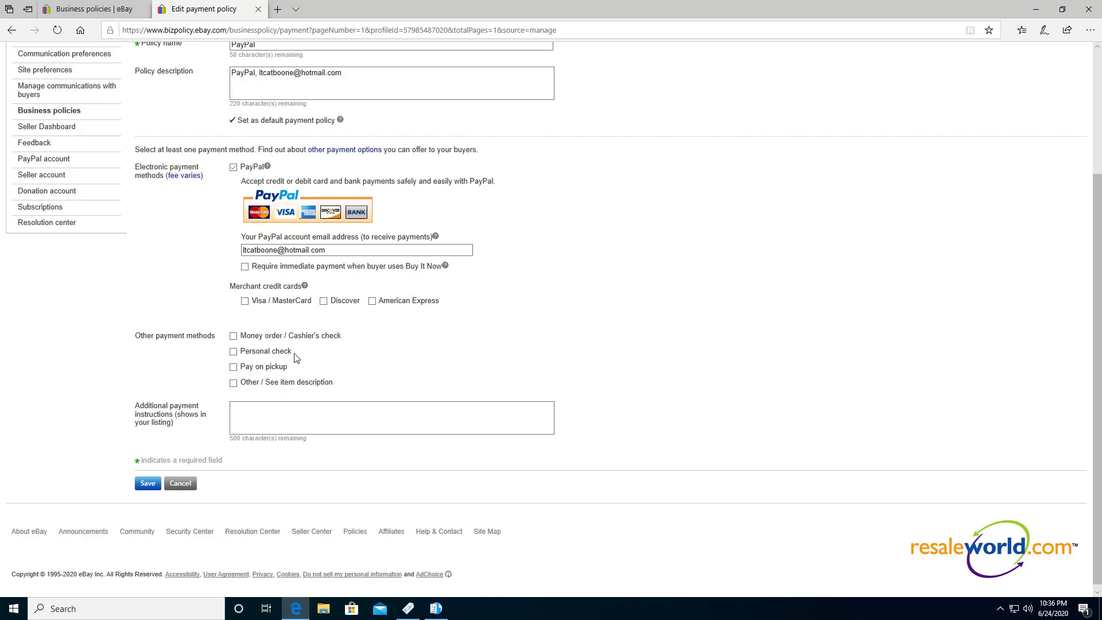
left_click(182, 485)
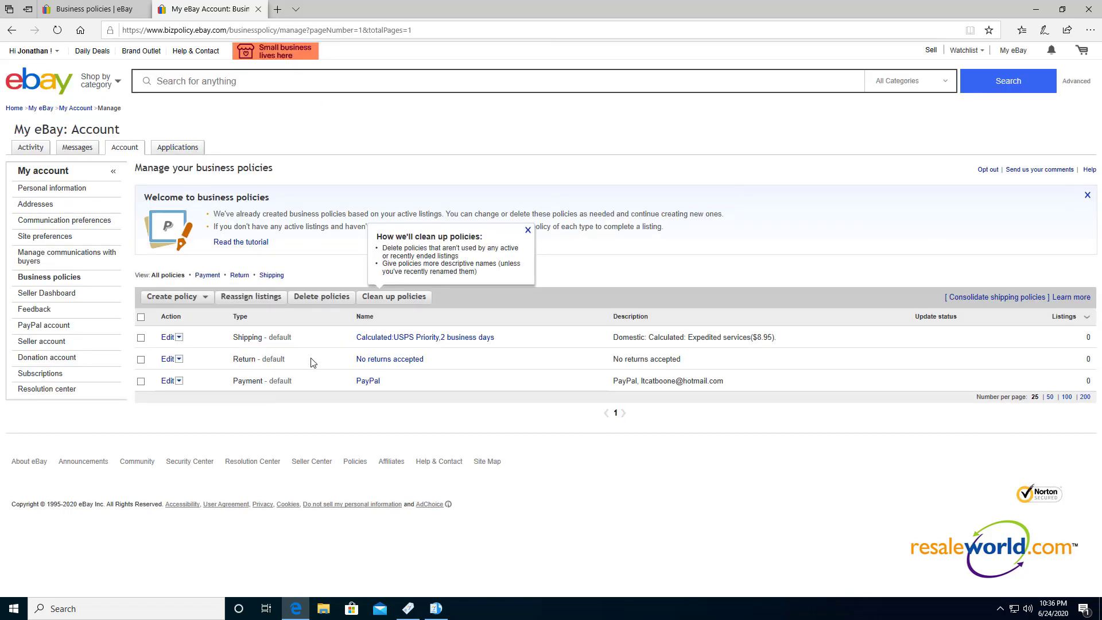
Refresh the eBay policies in Liberty and make the new account the default auction account
left_click(528, 231)
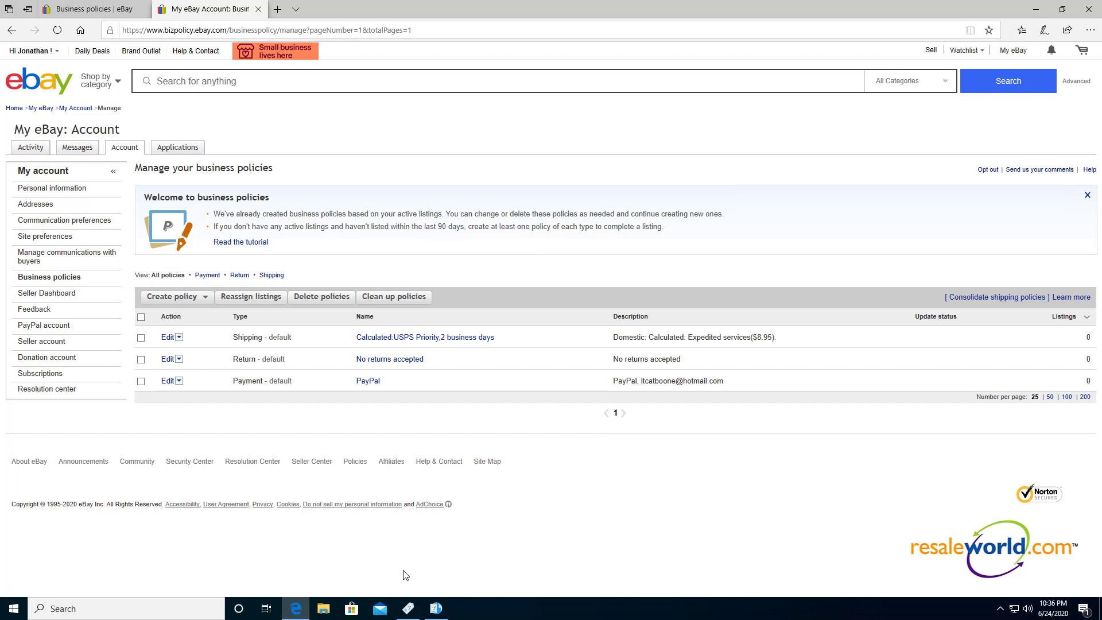
left_click(435, 608)
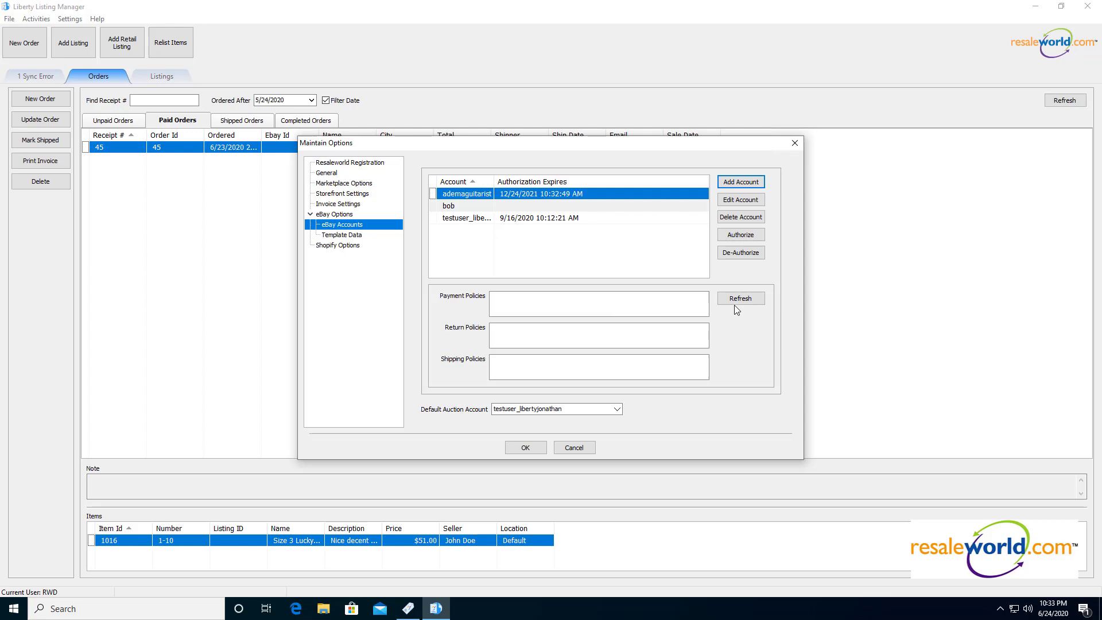
left_click(748, 300)
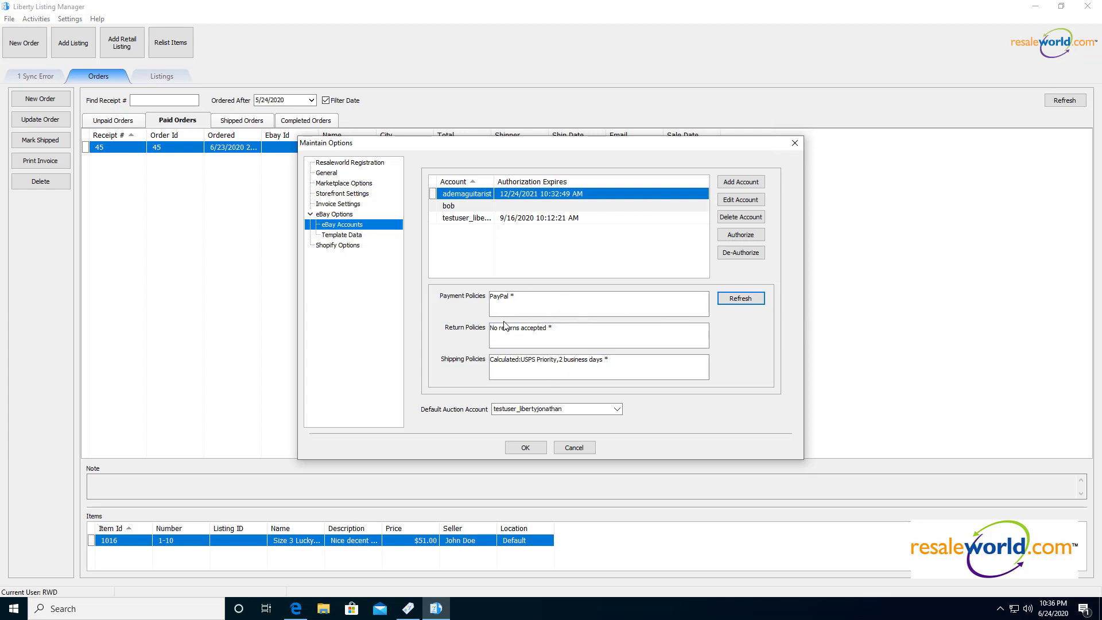
left_click(617, 408)
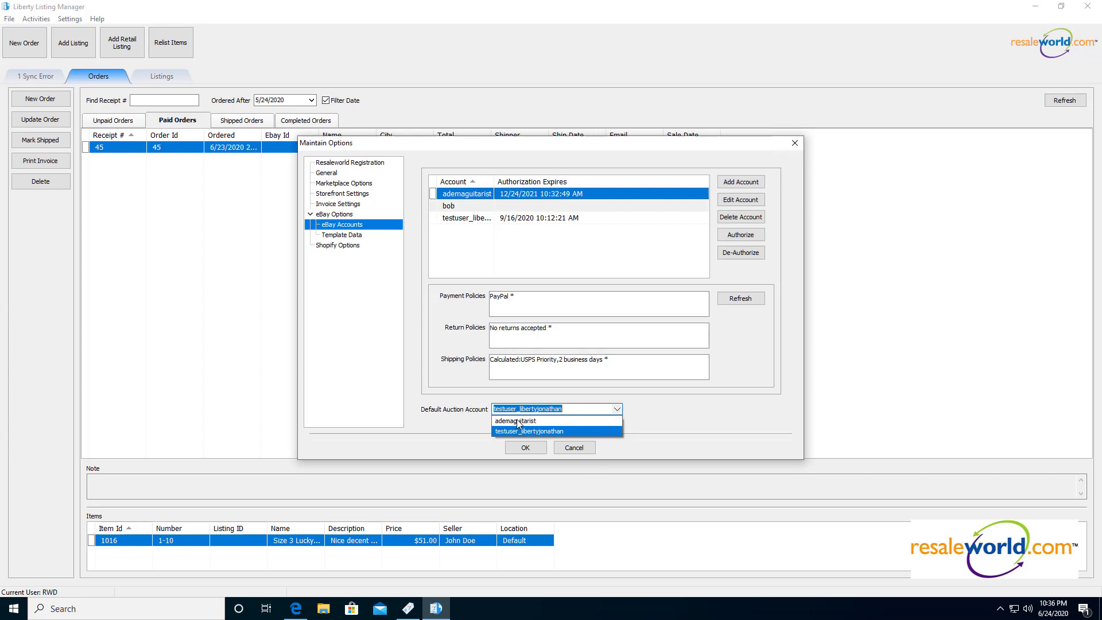
left_click(517, 420)
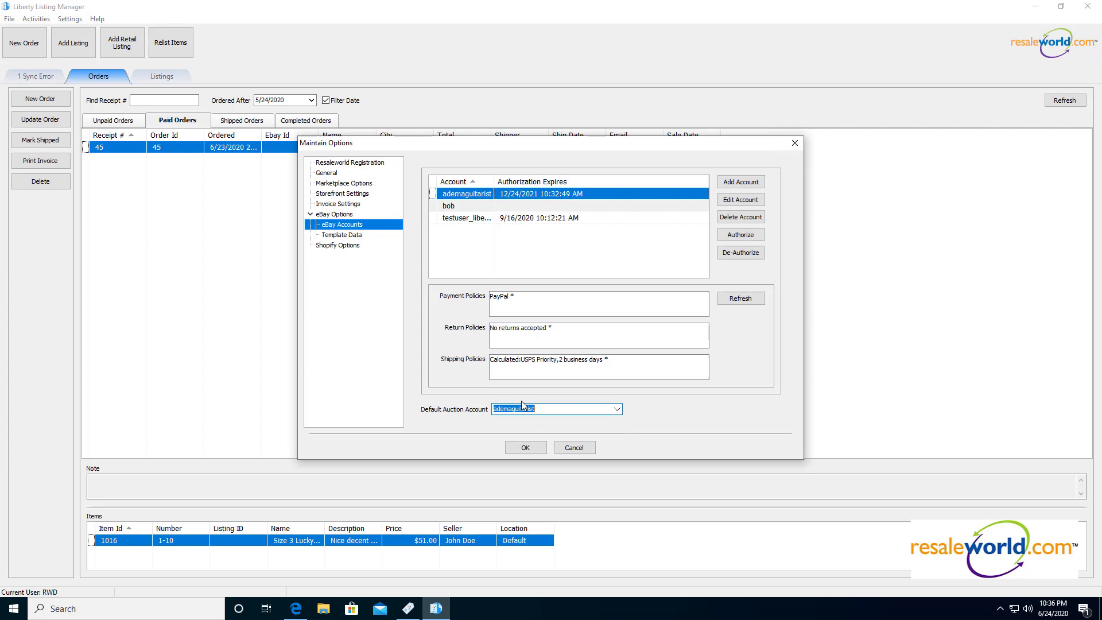
Review the Template Data header and footer text, then display Marketplace Options (tax state FL, 0.00% surcharges)
left_click(352, 236)
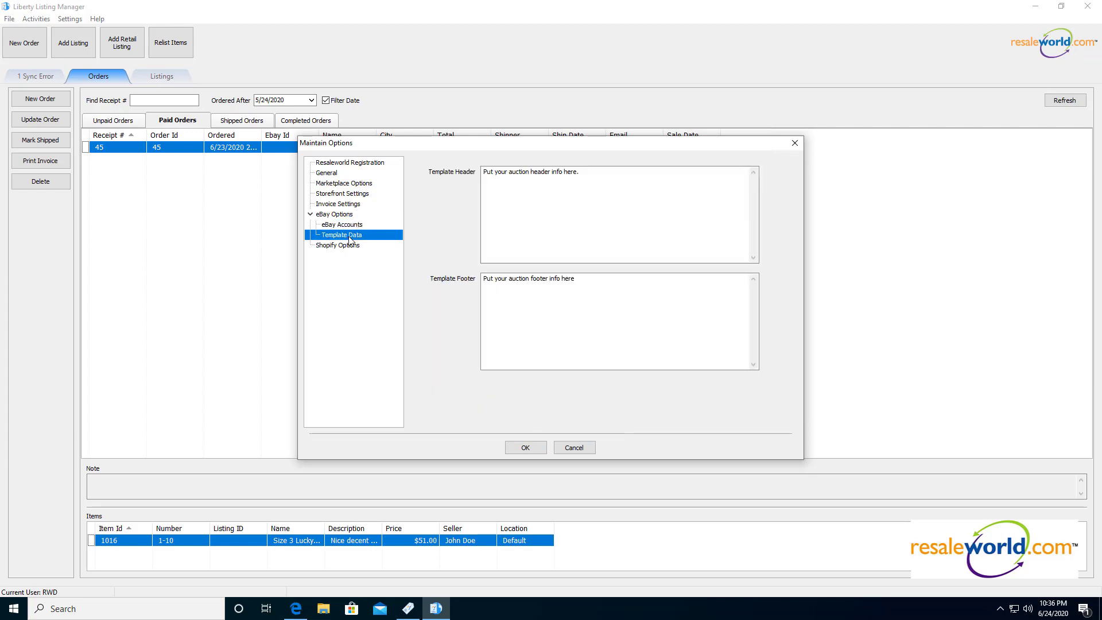
left_click(537, 191)
key("ctrl+a")
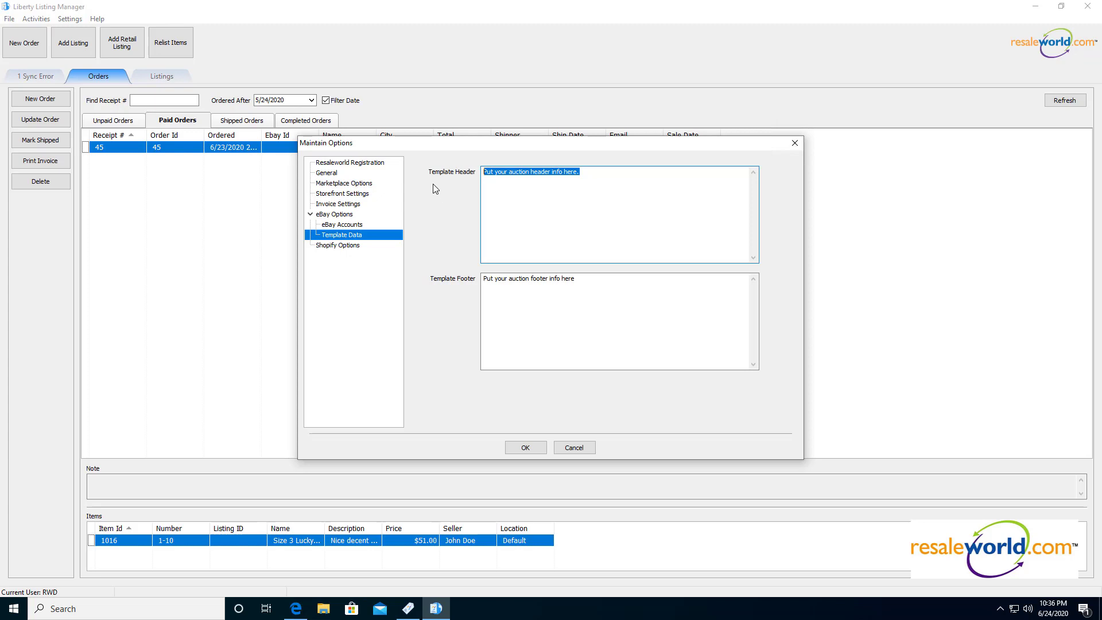
left_click_drag(522, 279, 575, 278)
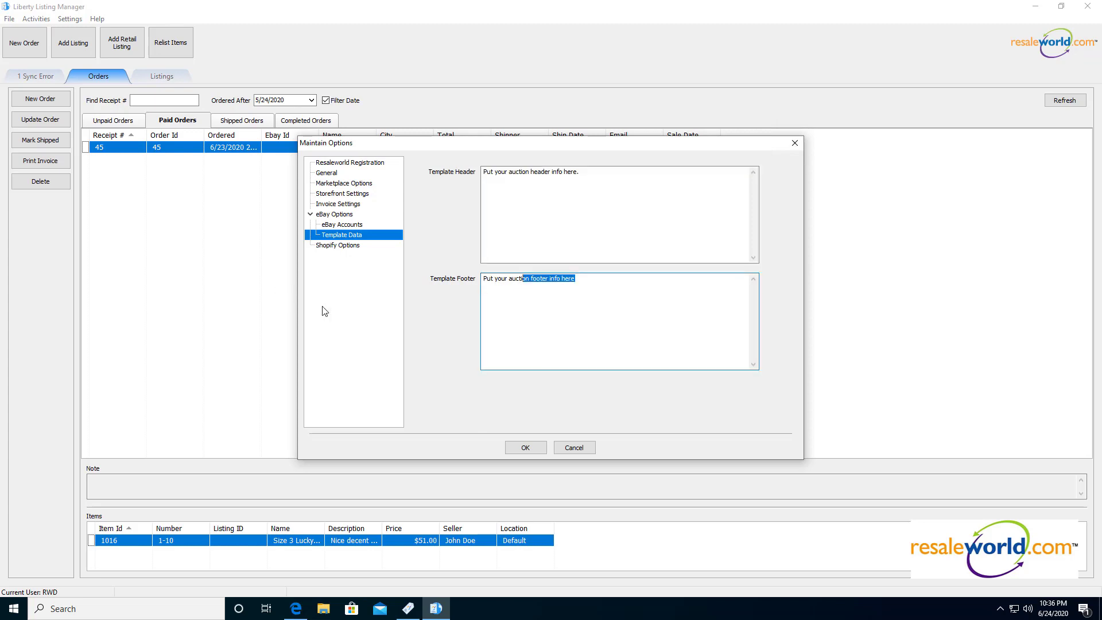
key("ctrl+a")
left_click(620, 287)
left_click(357, 183)
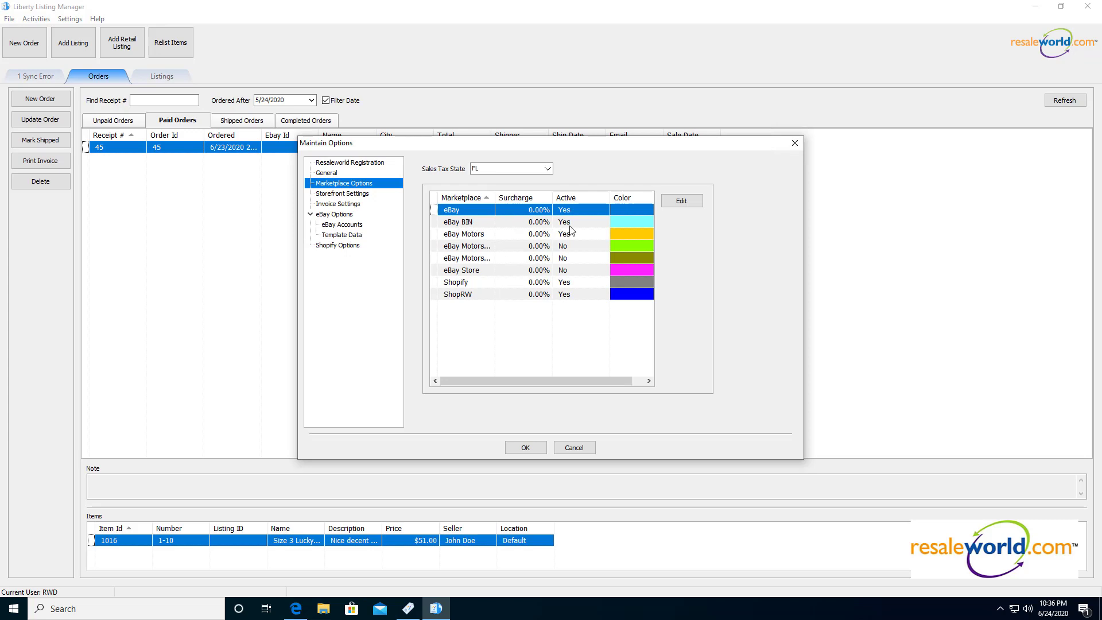
View the eBay BIN marketplace settings and cancel unchanged, select eBay, and return to Template Data
double_click(466, 224)
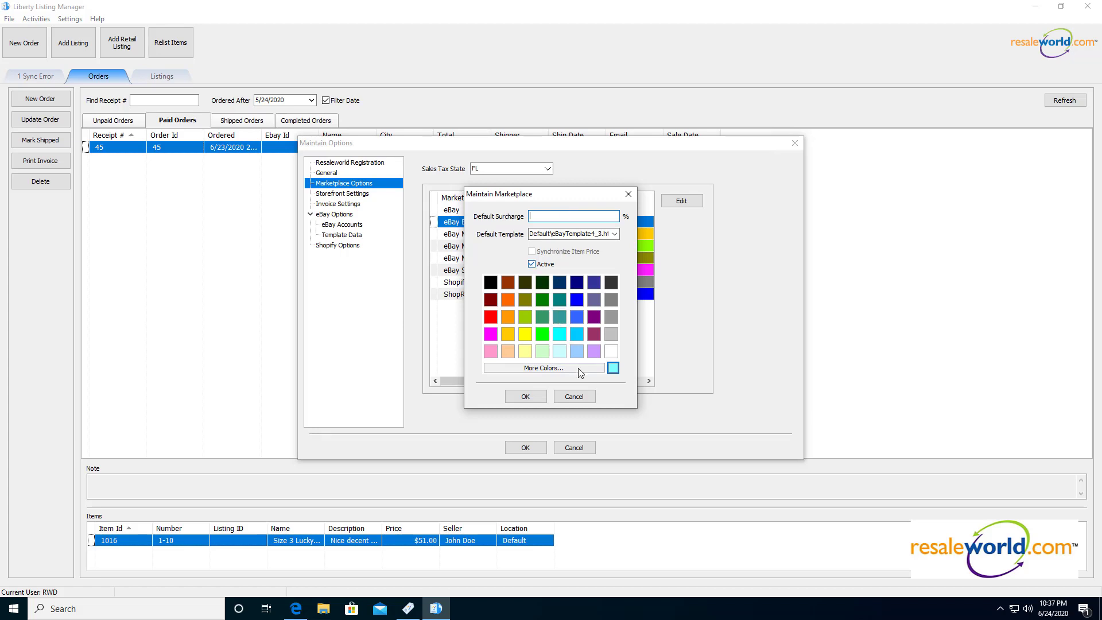
left_click(574, 396)
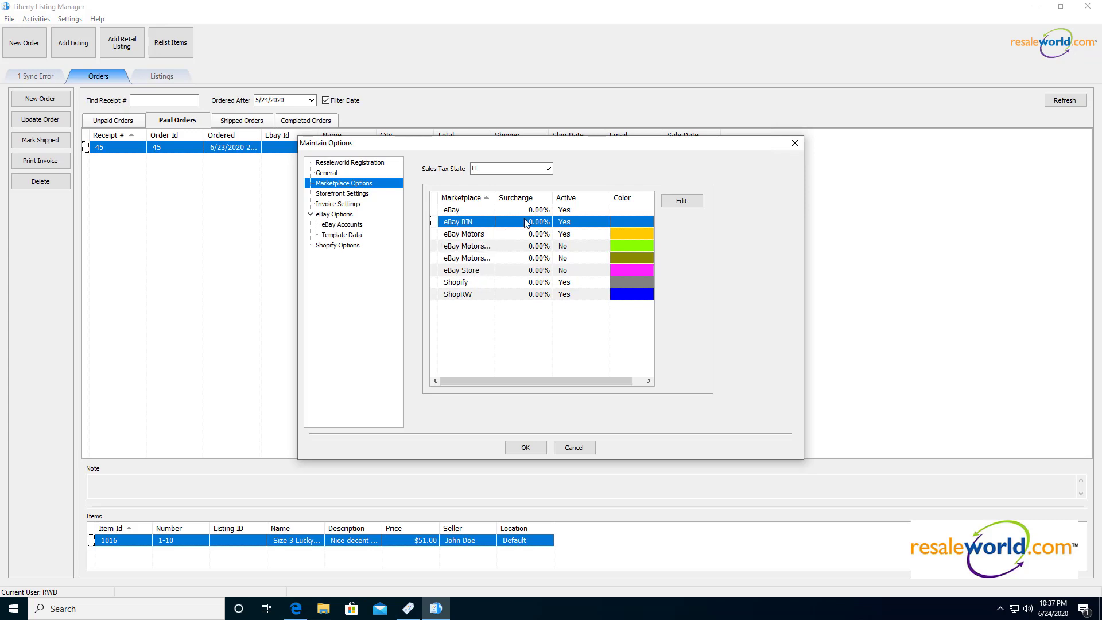
left_click(480, 212)
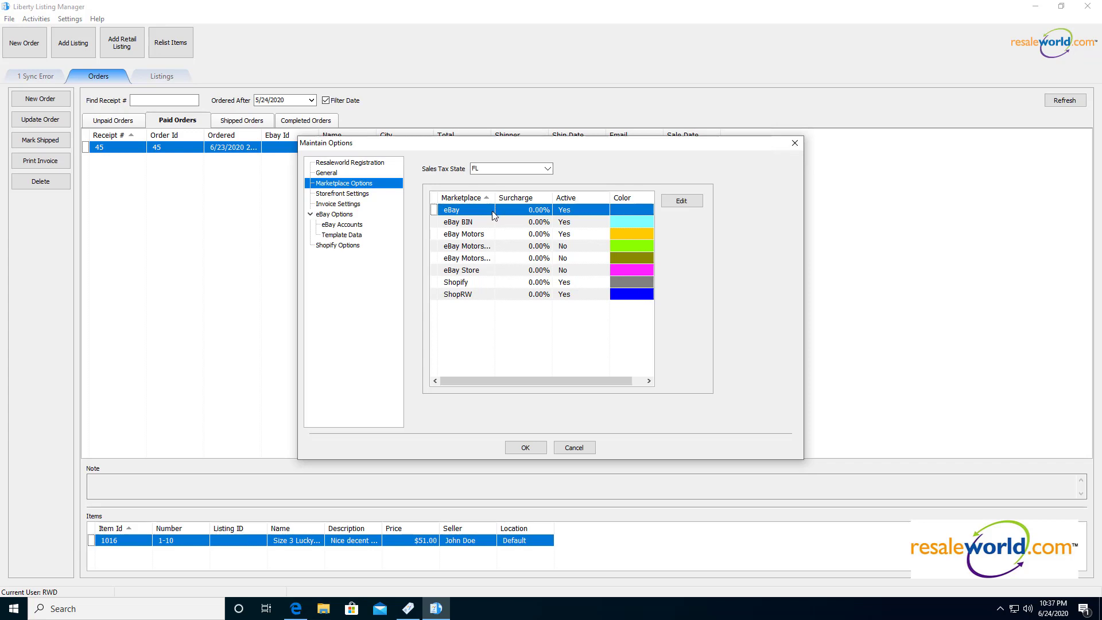
left_click(341, 235)
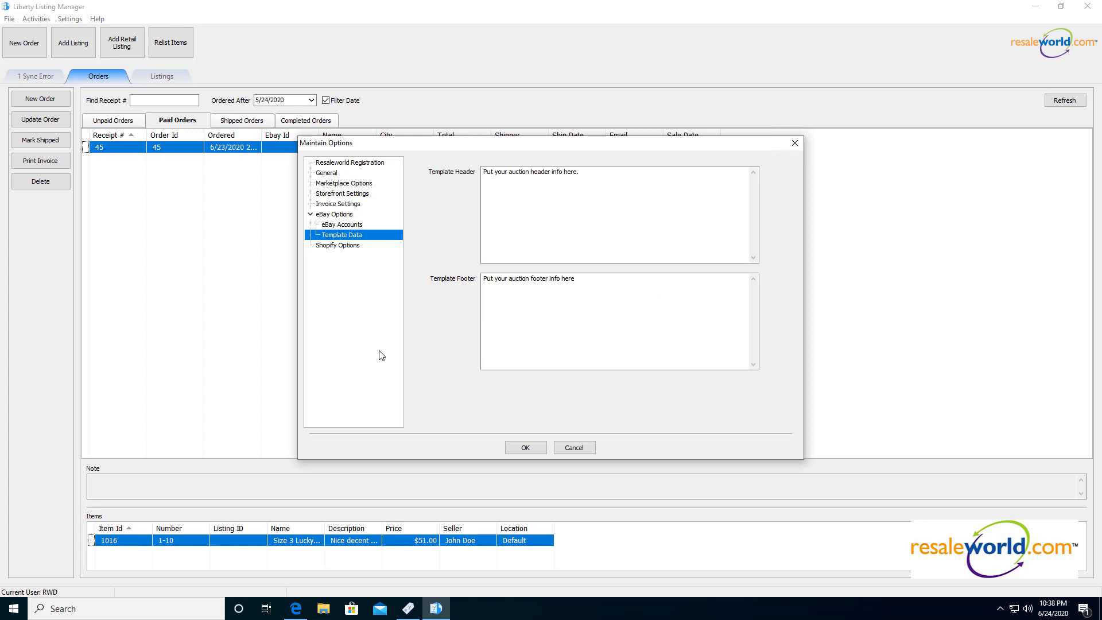
left_click(362, 195)
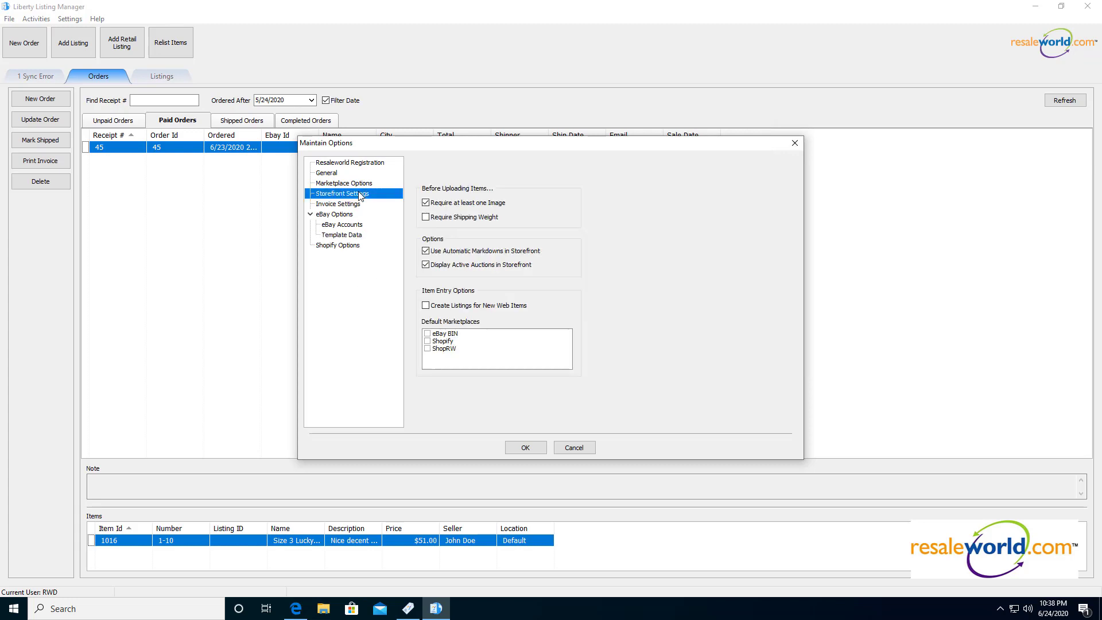